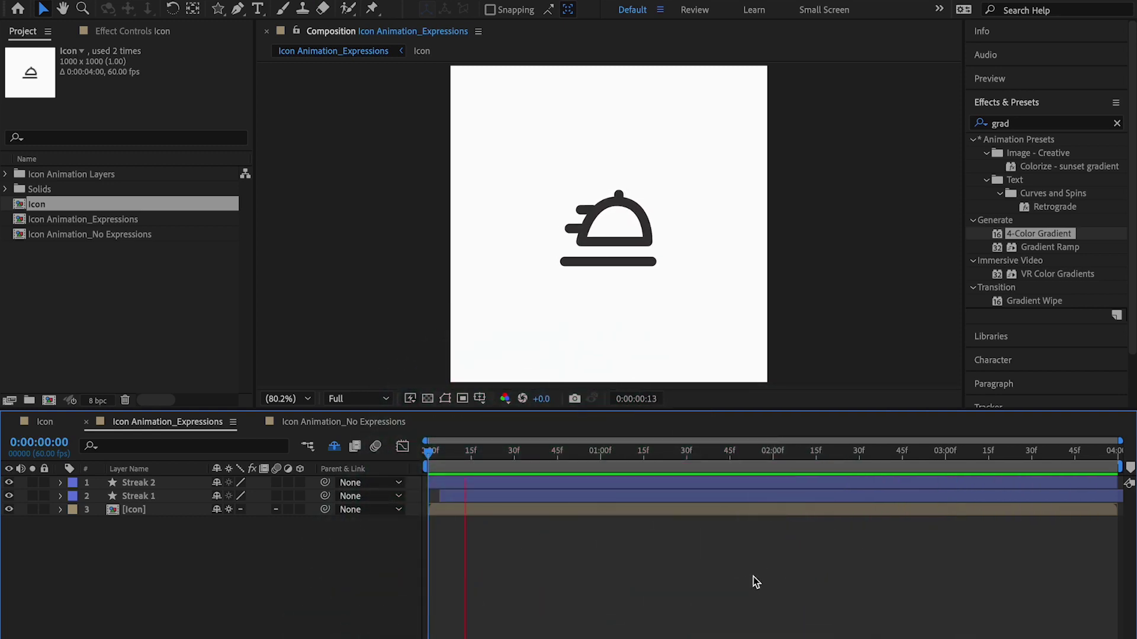
Stop the preview at 0:00:00:37 and hide the Streak 1 and Streak 2 layers to isolate the icon
{"action": "left_click", "coordinate": [534, 454]}
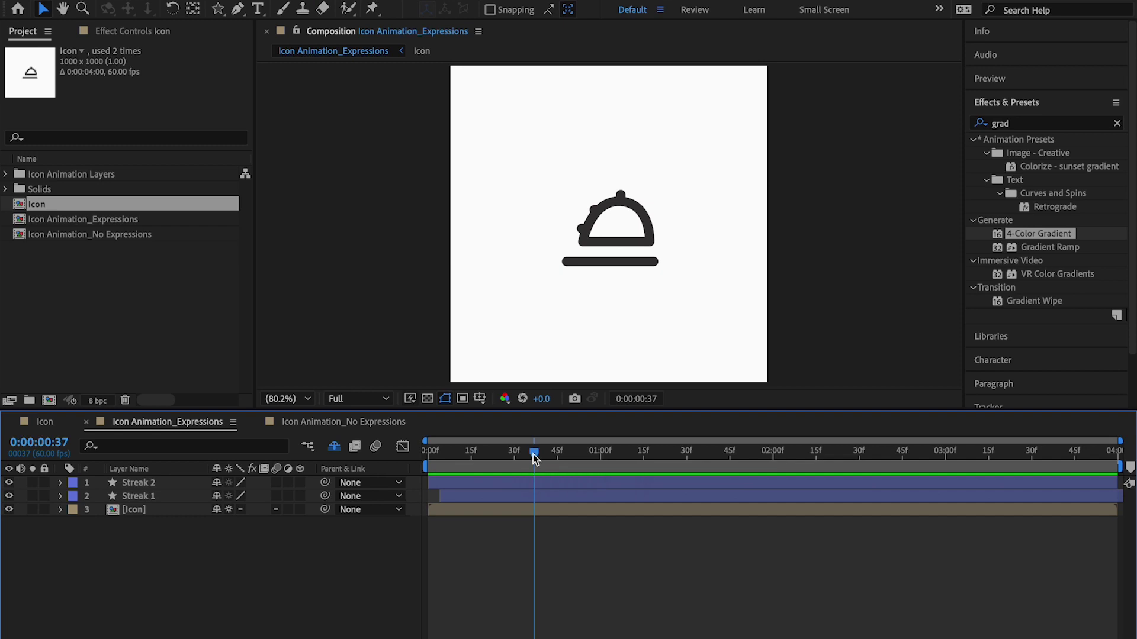
{"action": "left_click", "coordinate": [147, 512]}
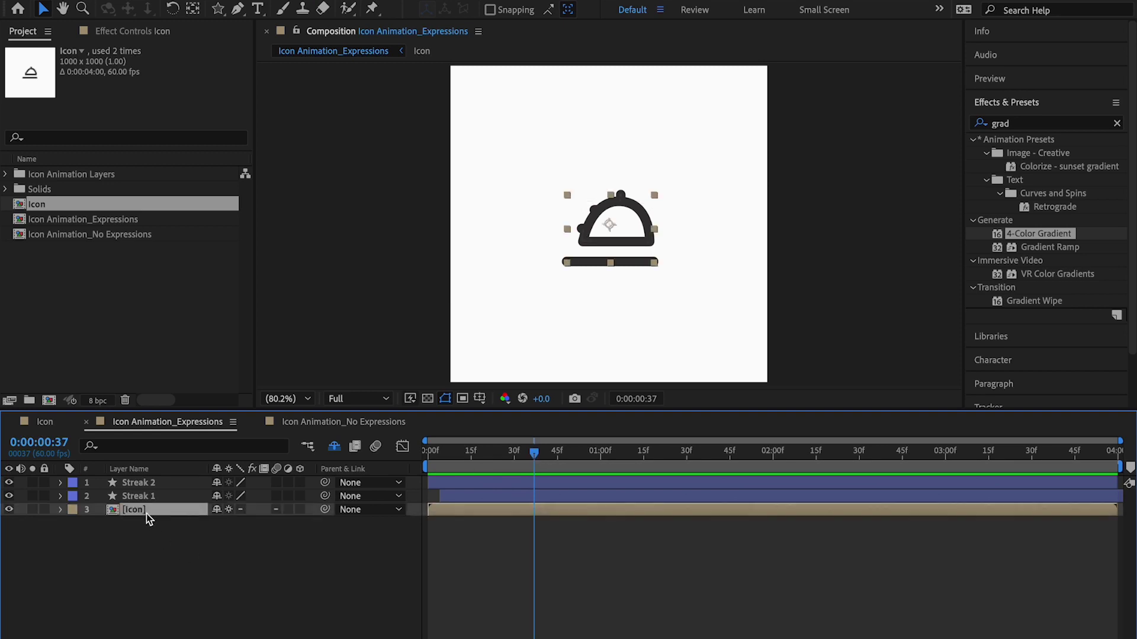
{"action": "left_click_drag", "start_coordinate": [9, 483], "coordinate": [8, 496]}
{"action": "left_click", "coordinate": [103, 545]}
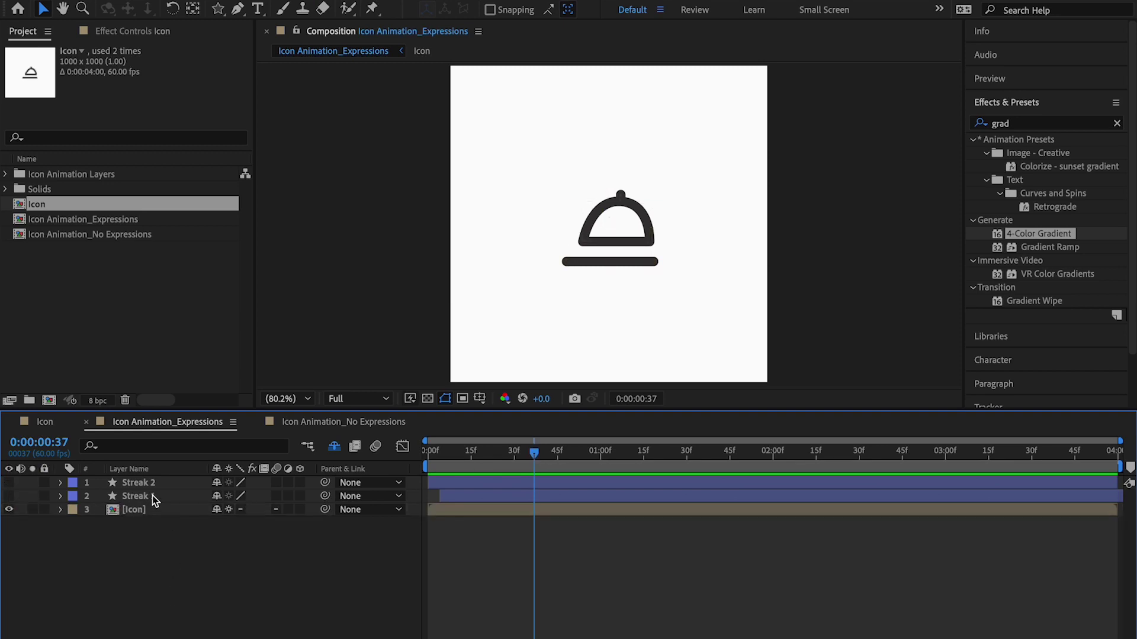
Reveal the Icon layer's Position property and examine the expression written on it
{"action": "left_click", "coordinate": [149, 512]}
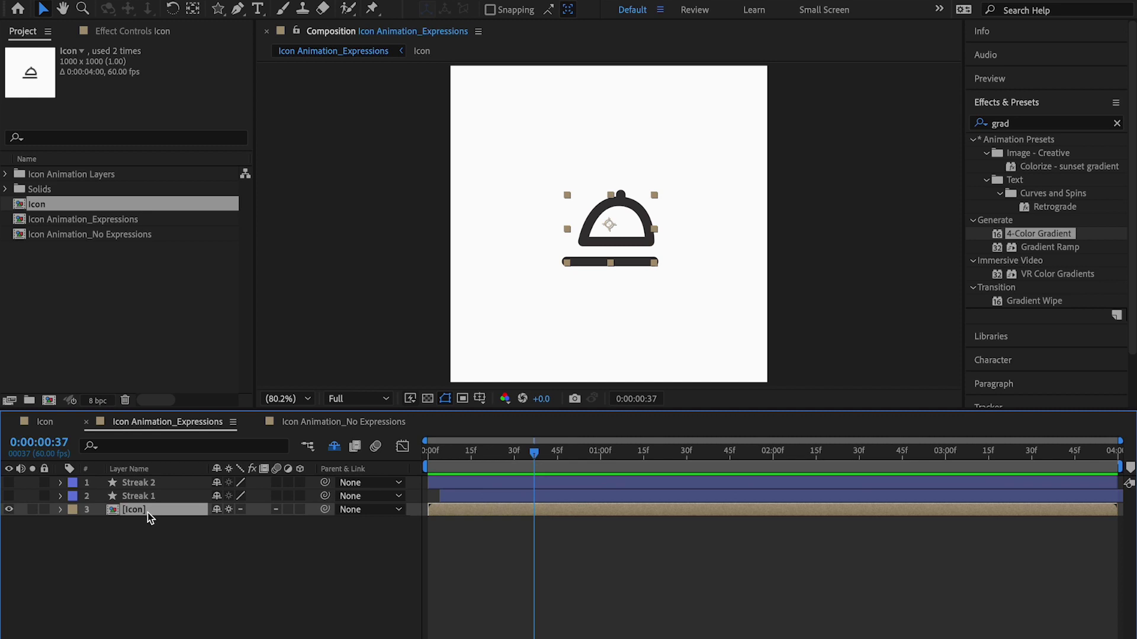
{"action": "key", "text": "p"}
{"action": "left_click_drag", "start_coordinate": [514, 456], "coordinate": [721, 455]}
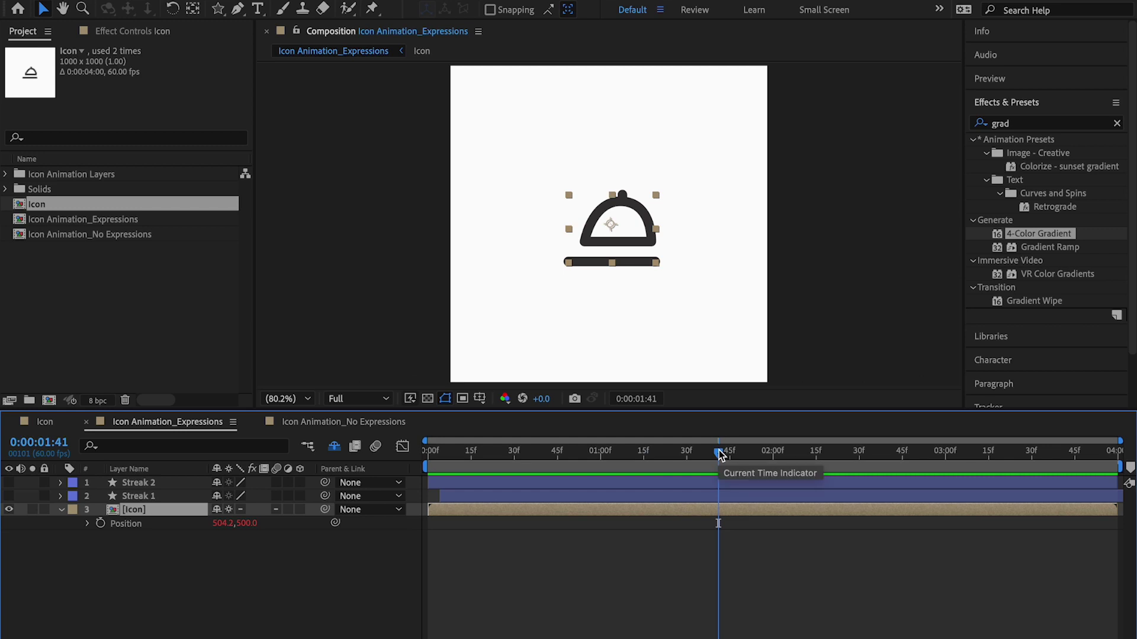
{"action": "left_click", "coordinate": [87, 524]}
{"action": "left_click", "coordinate": [499, 537]}
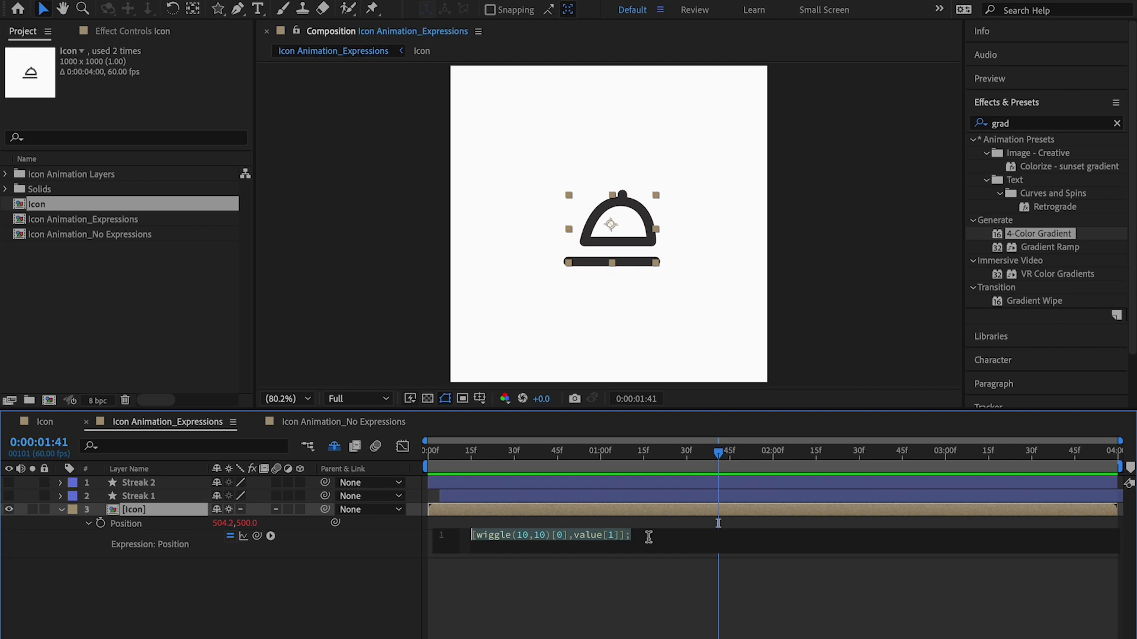
{"action": "left_click", "coordinate": [622, 612]}
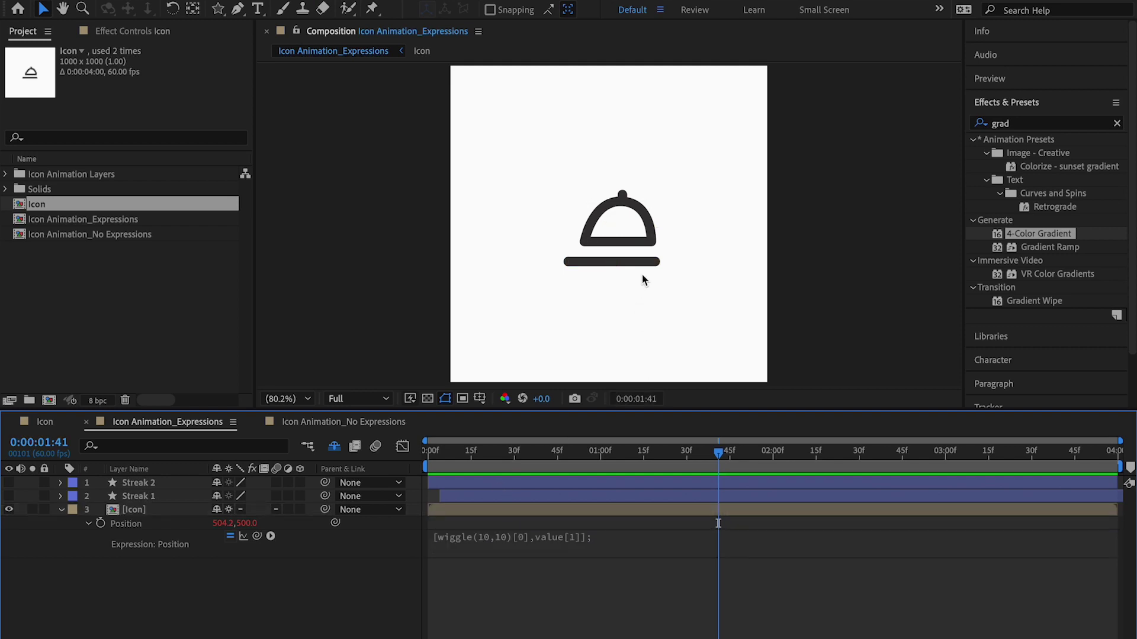
Enlarge the icon to 200% and scrub through the timeline to examine how its position shakes horizontally
{"action": "scroll", "coordinate": [641, 275], "scroll_direction": "up", "scroll_amount": 4}
{"action": "scroll", "coordinate": [642, 272], "scroll_direction": "down", "scroll_amount": 2}
{"action": "scroll", "coordinate": [602, 264], "scroll_direction": "up", "scroll_amount": 1}
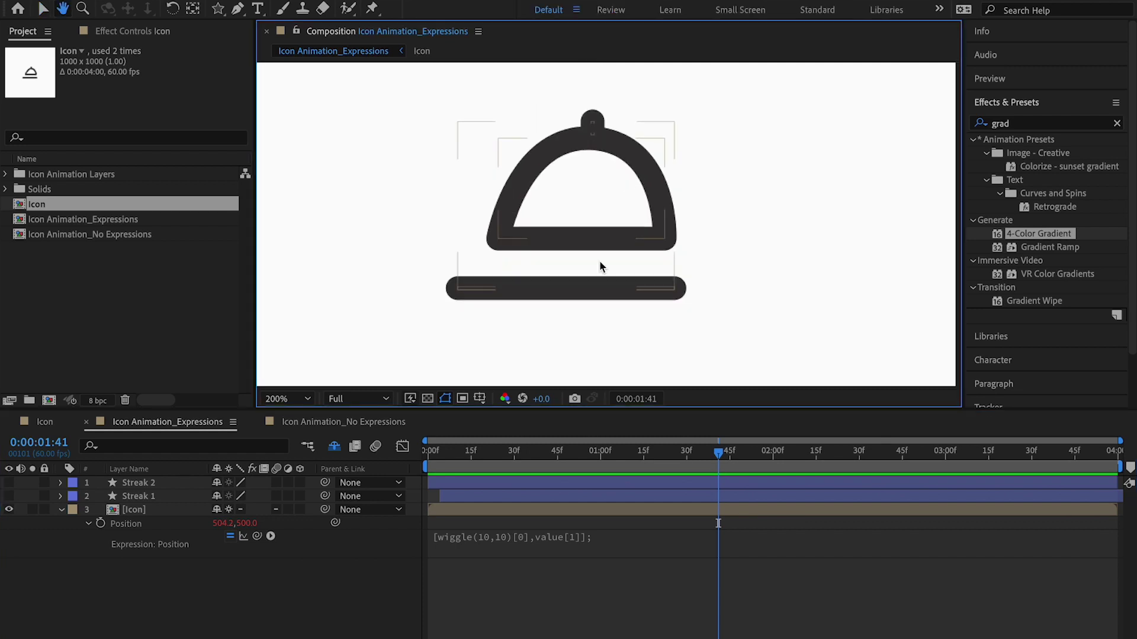
{"action": "left_click_drag", "start_coordinate": [484, 445], "coordinate": [536, 455]}
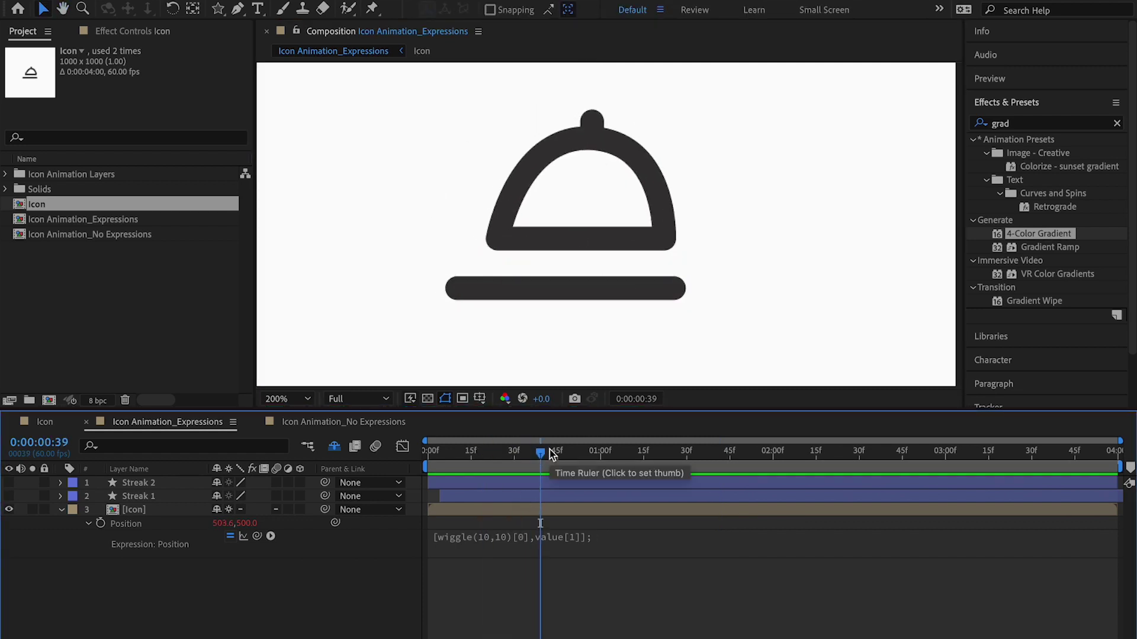
{"action": "left_click_drag", "start_coordinate": [554, 455], "coordinate": [756, 455]}
{"action": "left_click", "coordinate": [485, 459]}
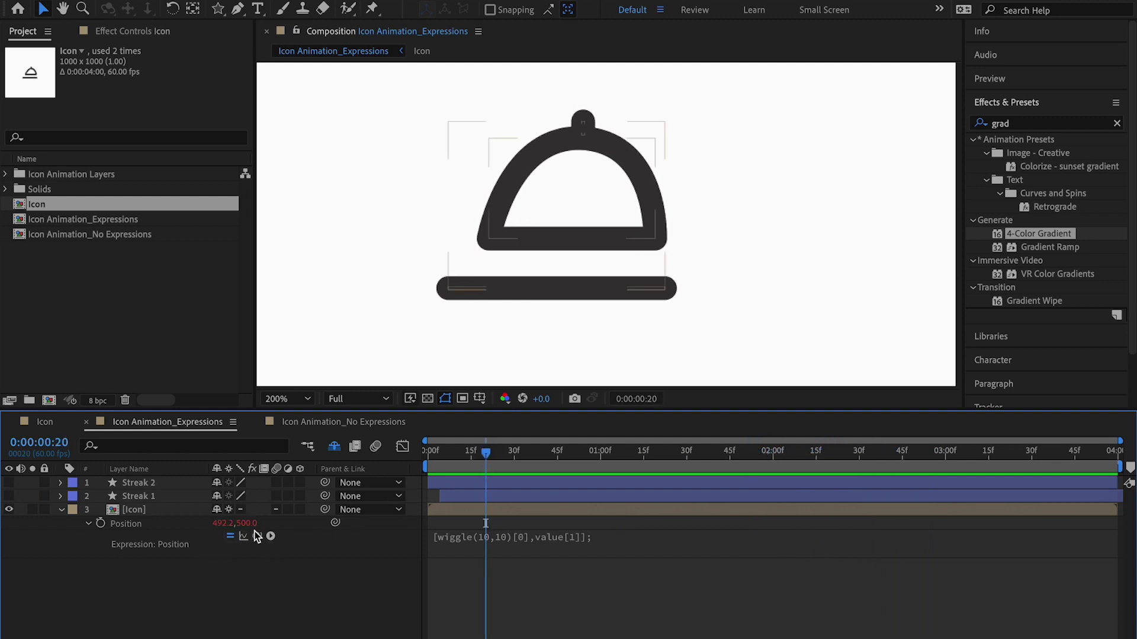
{"action": "left_click_drag", "start_coordinate": [217, 523], "coordinate": [219, 527]}
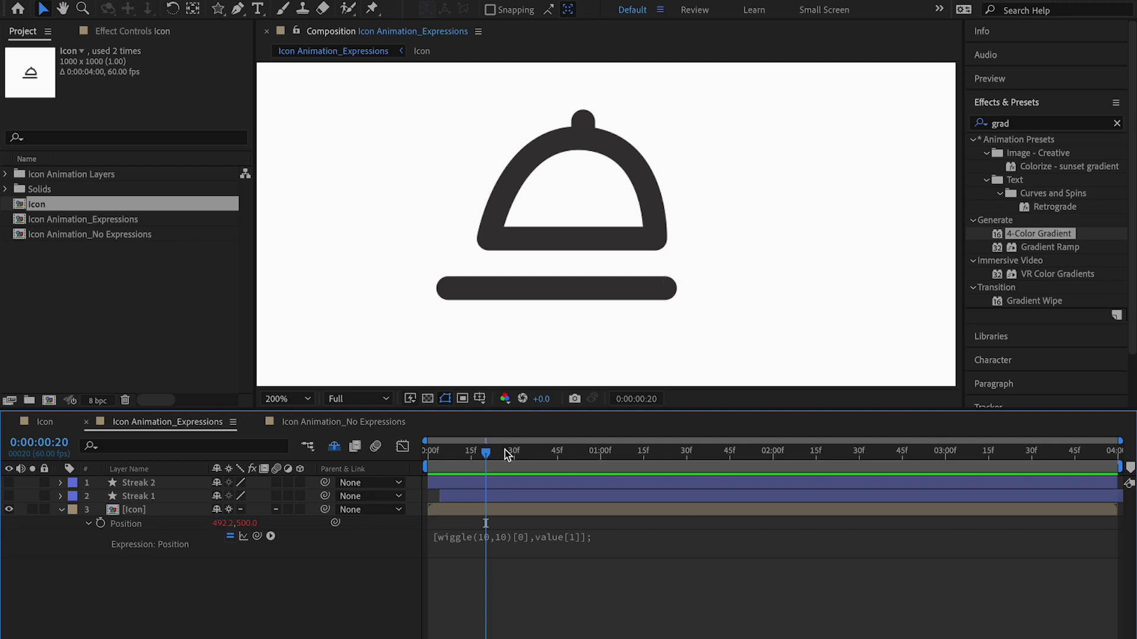
{"action": "left_click_drag", "start_coordinate": [508, 453], "coordinate": [659, 452]}
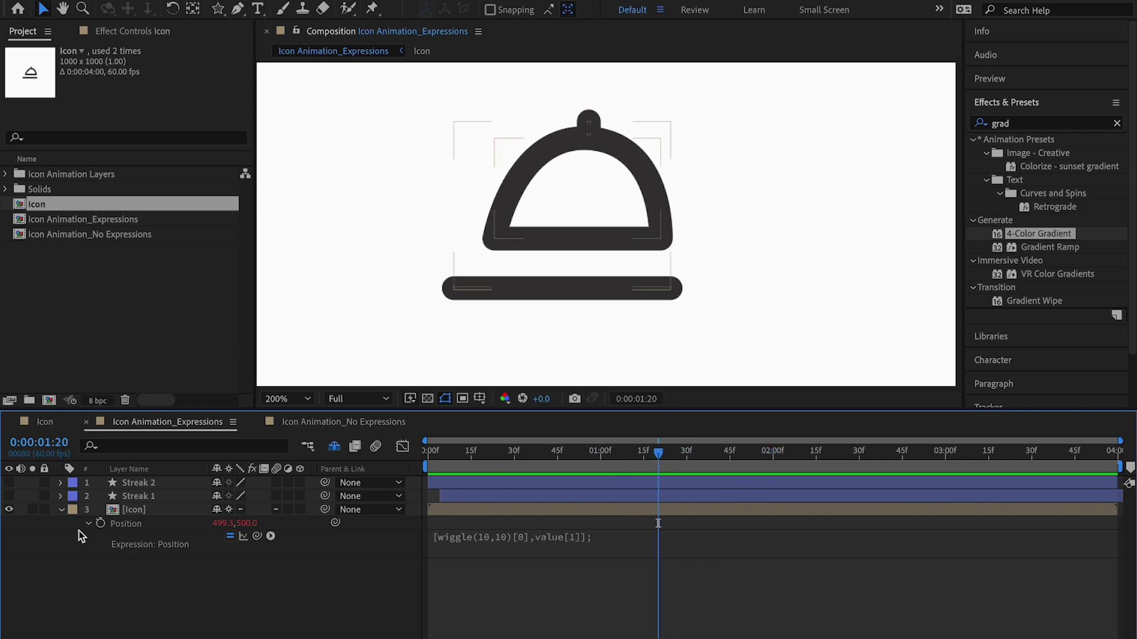
Add a second instance of the Icon composition below the existing layers, hide the original Icon layer, and check the new one at 0:00:00:50
{"action": "left_click", "coordinate": [62, 509]}
{"action": "left_click", "coordinate": [165, 512]}
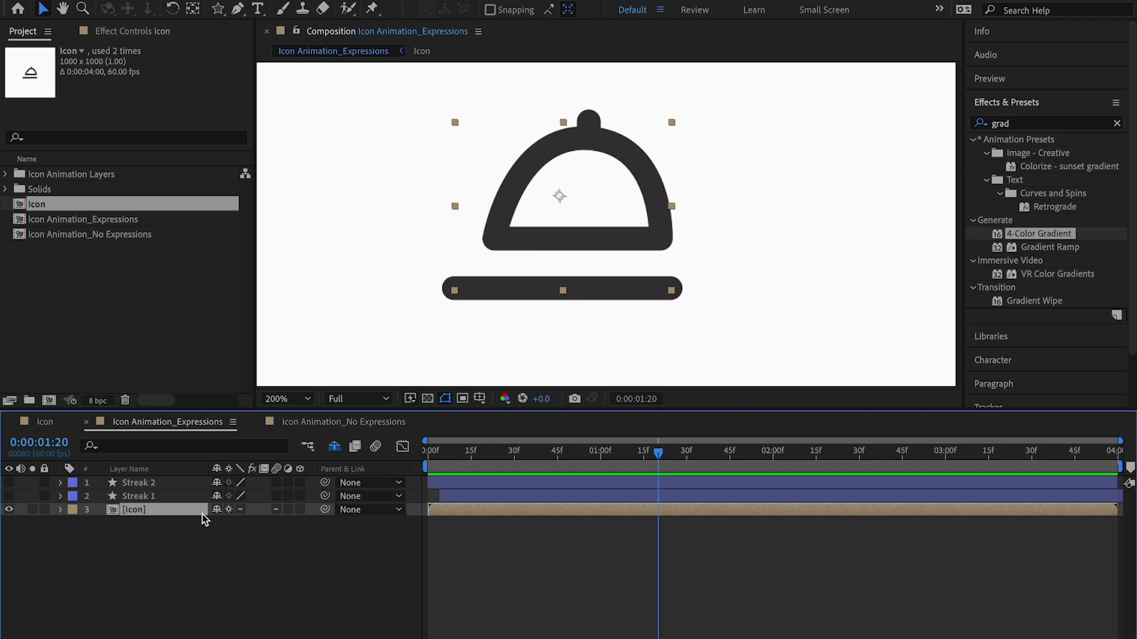
{"action": "left_click_drag", "start_coordinate": [47, 217], "coordinate": [113, 582]}
{"action": "left_click", "coordinate": [9, 510]}
{"action": "left_click", "coordinate": [8, 522]}
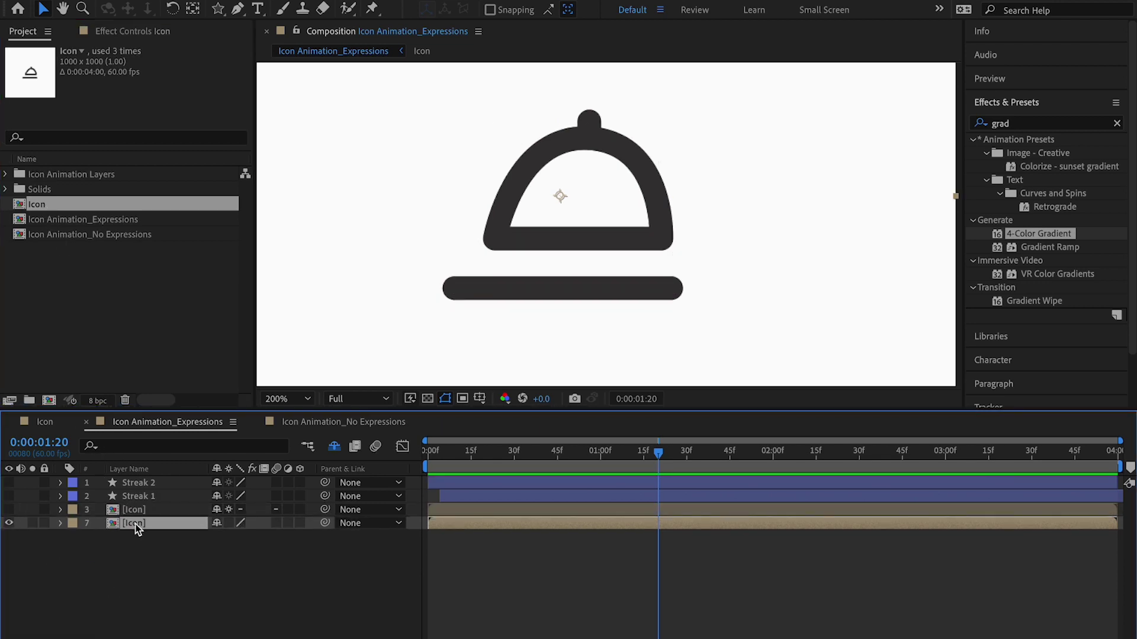
{"action": "left_click_drag", "start_coordinate": [527, 451], "coordinate": [571, 496]}
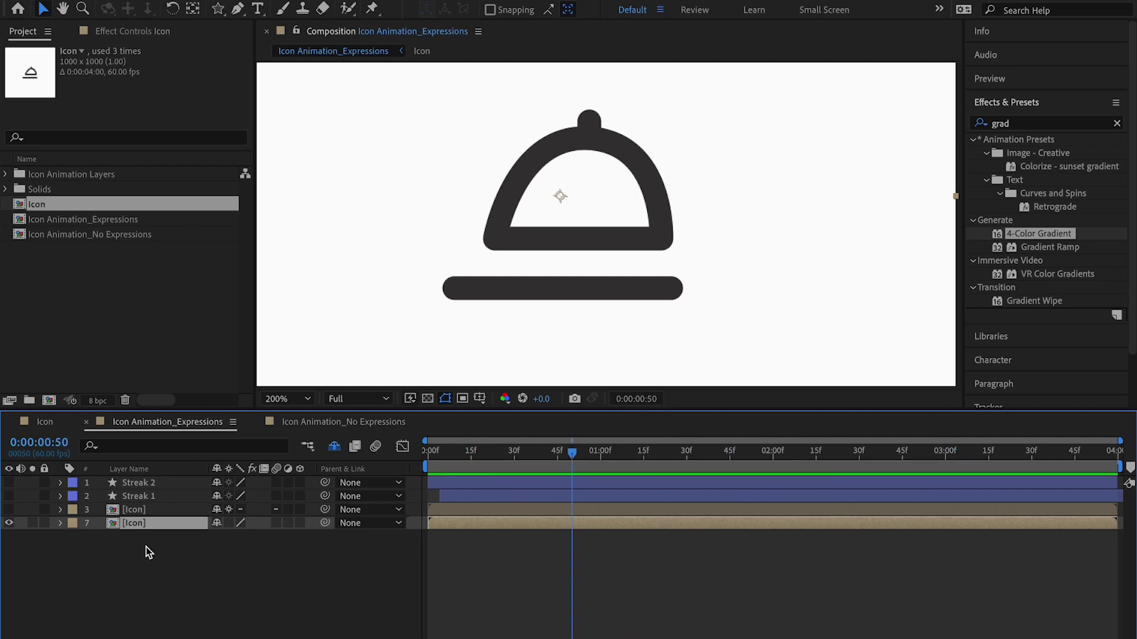
Add the expression wiggle(10,10) to the new Icon layer's Position
{"action": "key", "text": "p"}
{"action": "left_click", "coordinate": [101, 537], "text": "alt"}
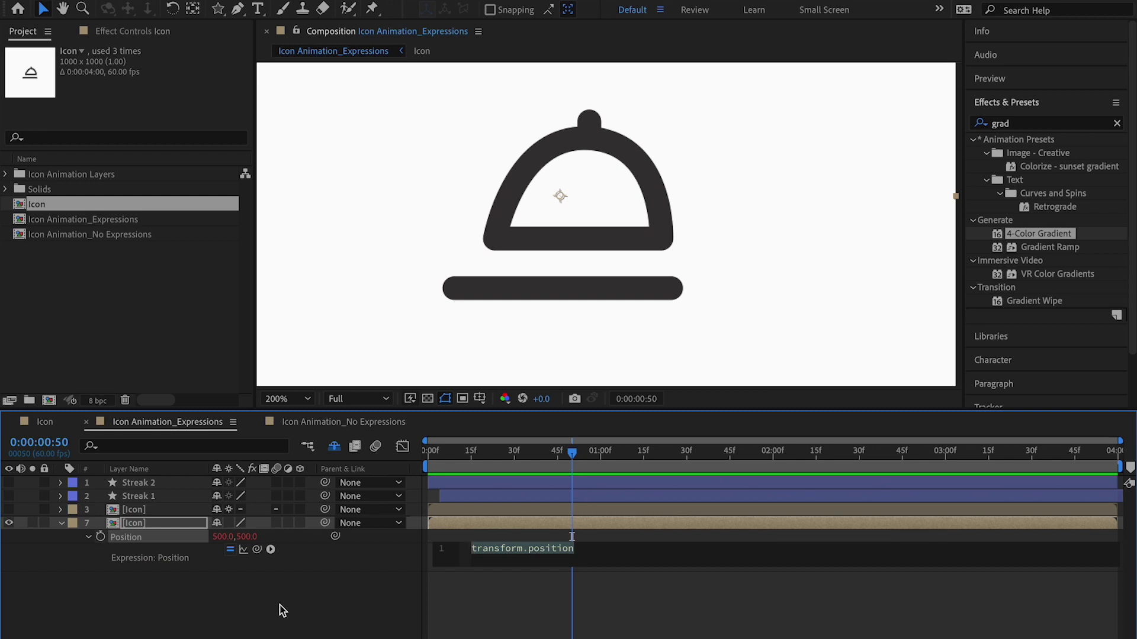
{"action": "type", "text": "wiggl"}
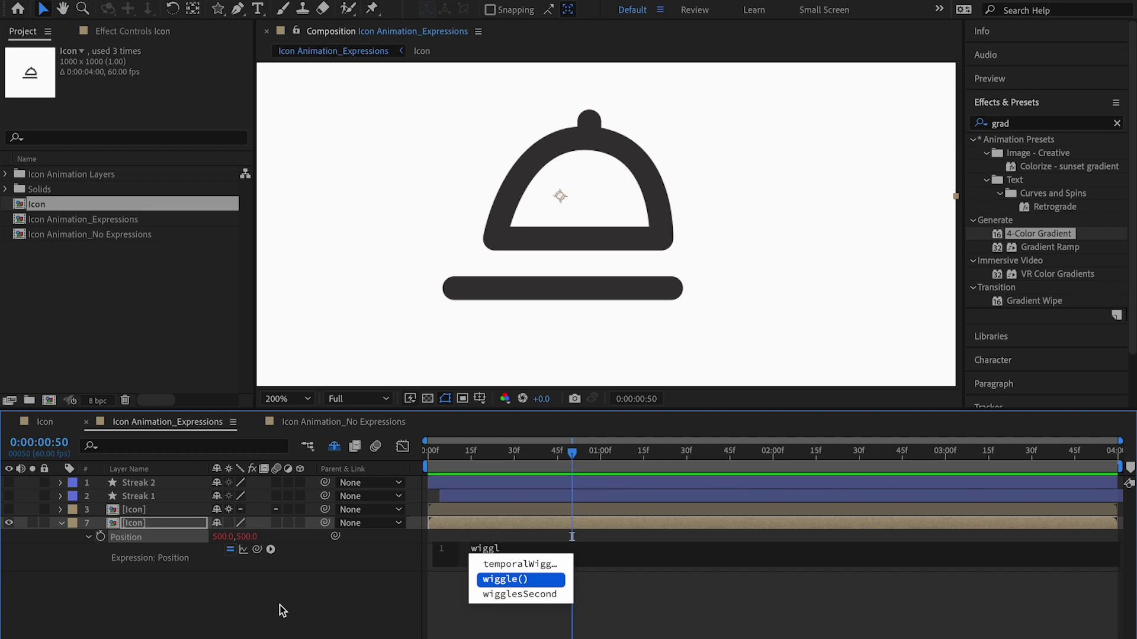
{"action": "key", "text": "Return"}
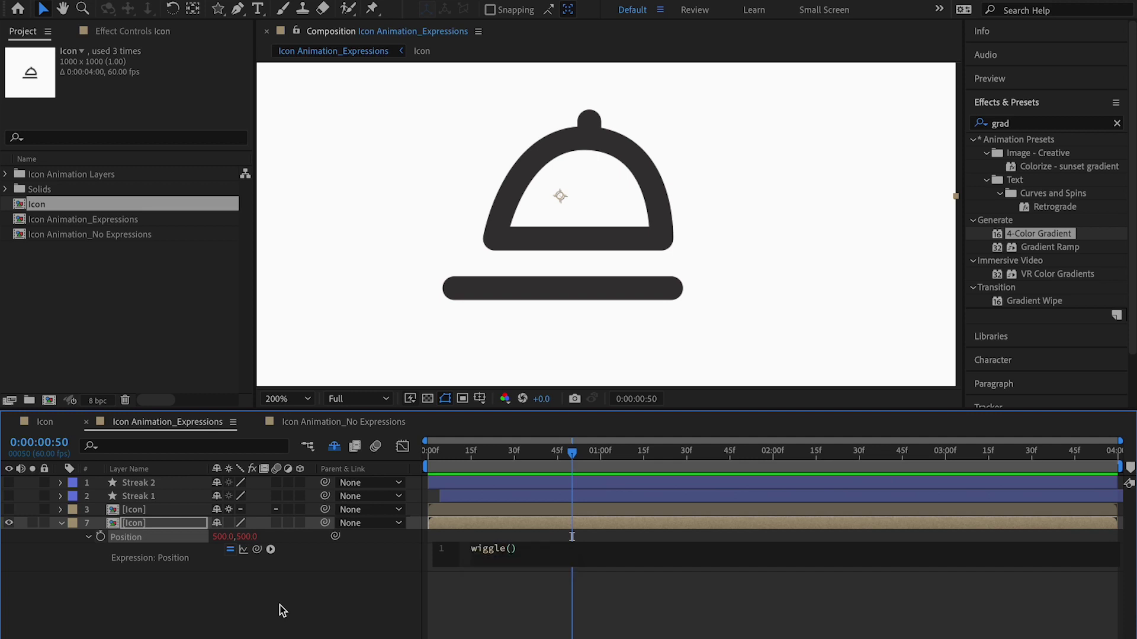
{"action": "type", "text": "10,10"}
Lower the wiggle frequency to 1 so the expression reads wiggle(1,10), and preview the movement
{"action": "key", "text": "Left"}
{"action": "key", "text": "Left"}
{"action": "key", "text": "Left"}
{"action": "key", "text": "Right"}
{"action": "key", "text": "BackSpace"}
{"action": "key", "text": "BackSpace"}
{"action": "type", "text": "5"}
{"action": "key", "text": "shift+Left"}
{"action": "key", "text": "shift+Left"}
{"action": "key", "text": "Left"}
{"action": "key", "text": "Left"}
{"action": "key", "text": "shift+Left"}
{"action": "type", "text": "1"}
{"action": "left_click", "coordinate": [572, 588]}
{"action": "key", "text": "space"}
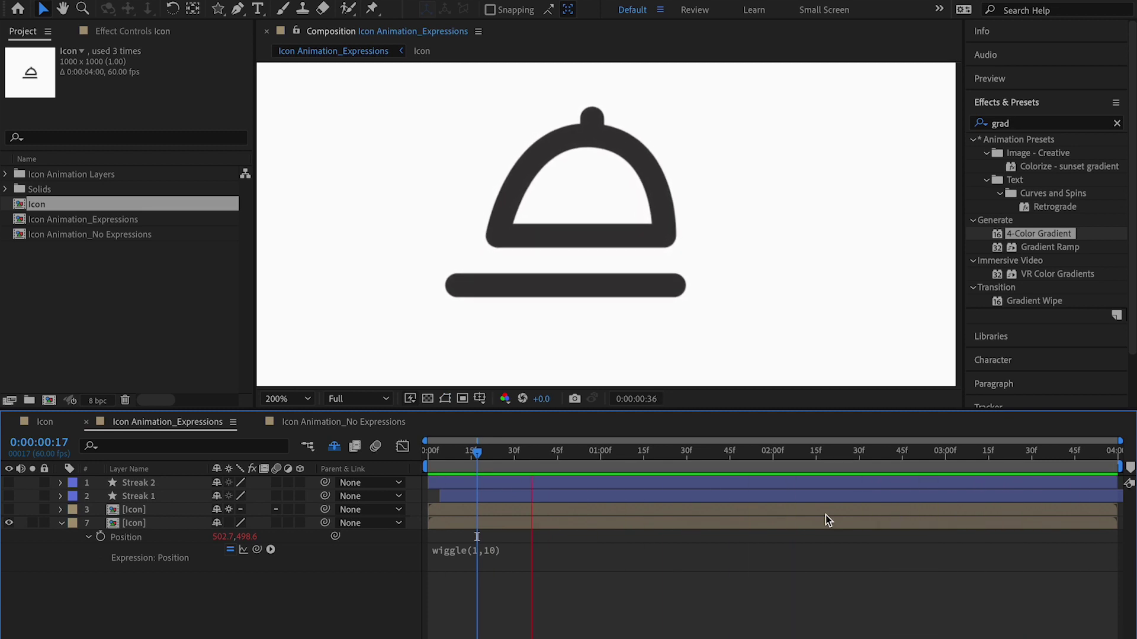
{"action": "key", "text": "space"}
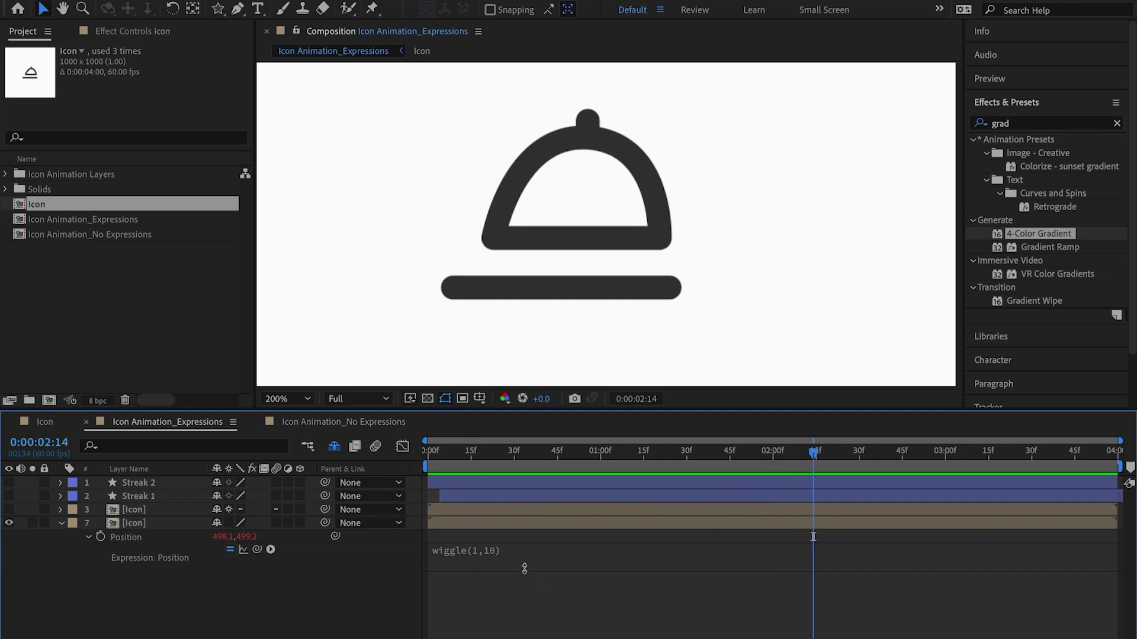
Raise the wiggle amplitude to 20 so the expression reads wiggle(1,20), and preview from the start
{"action": "left_click", "coordinate": [497, 548]}
{"action": "key", "text": "Right"}
{"action": "key", "text": "Left"}
{"action": "key", "text": "Left"}
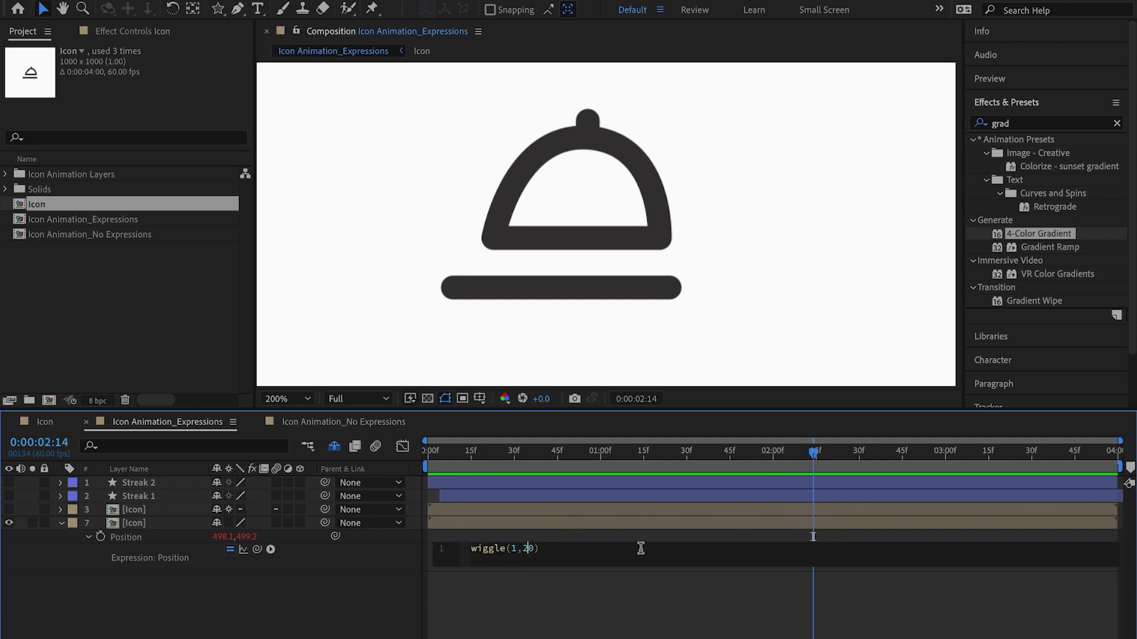
{"action": "left_click", "coordinate": [662, 588]}
{"action": "left_click_drag", "start_coordinate": [476, 453], "coordinate": [428, 453]}
{"action": "key", "text": "space"}
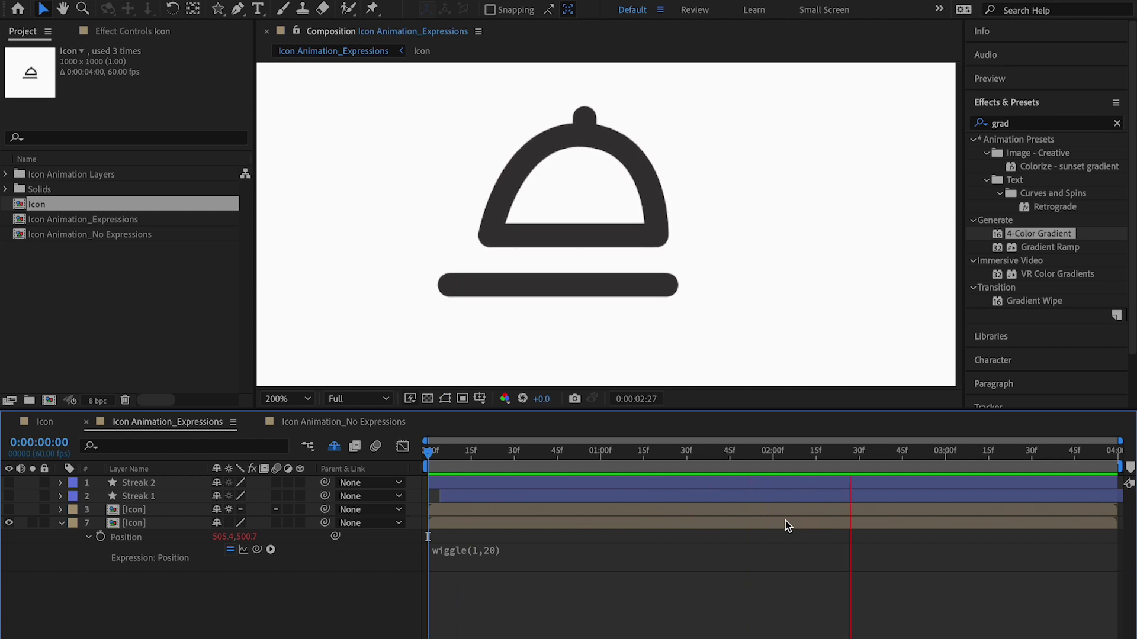
Raise the wiggle amplitude to 50 so the expression reads wiggle(1,50), and preview the larger movement
{"action": "left_click", "coordinate": [573, 551]}
{"action": "left_click", "coordinate": [528, 549]}
{"action": "key", "text": "BackSpace"}
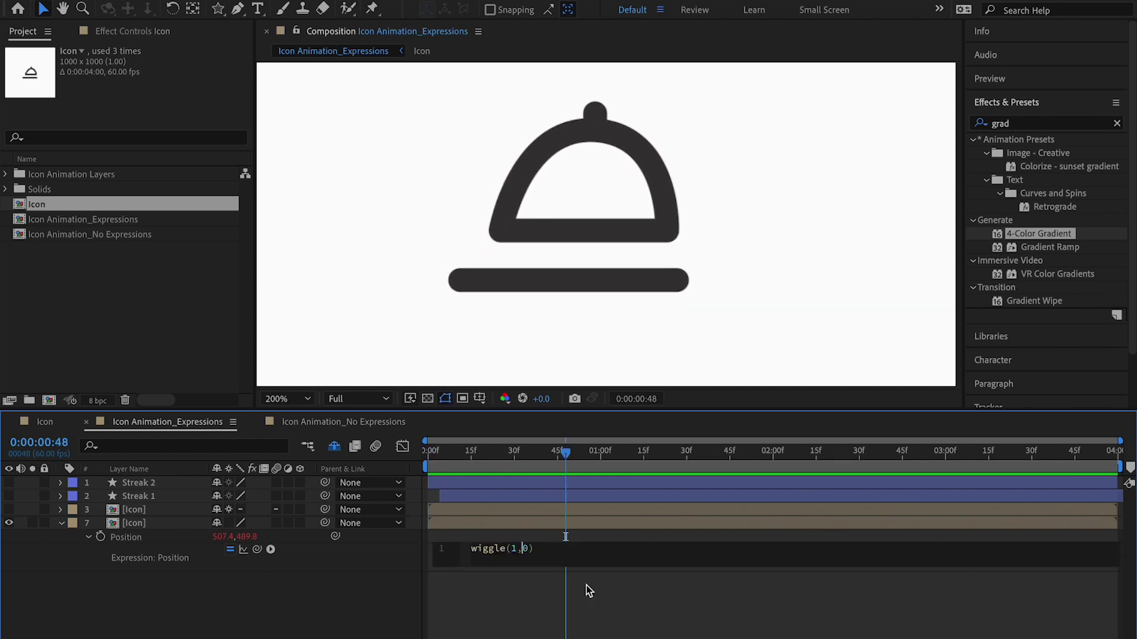
{"action": "type", "text": "5"}
{"action": "left_click", "coordinate": [601, 604]}
{"action": "key", "text": "space"}
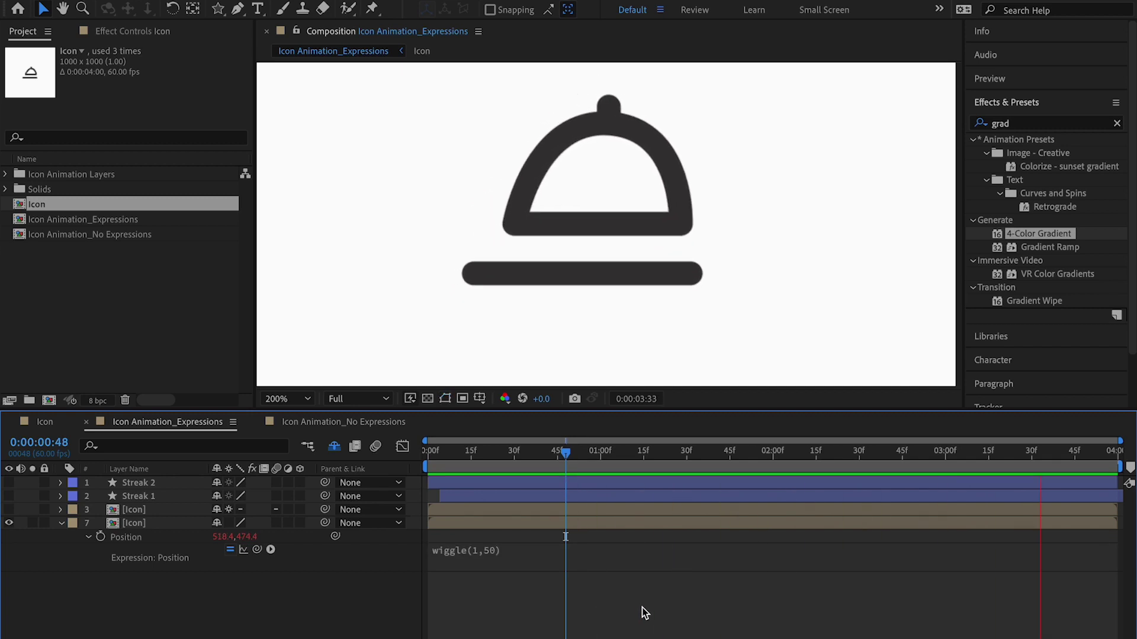
{"action": "key", "text": "space"}
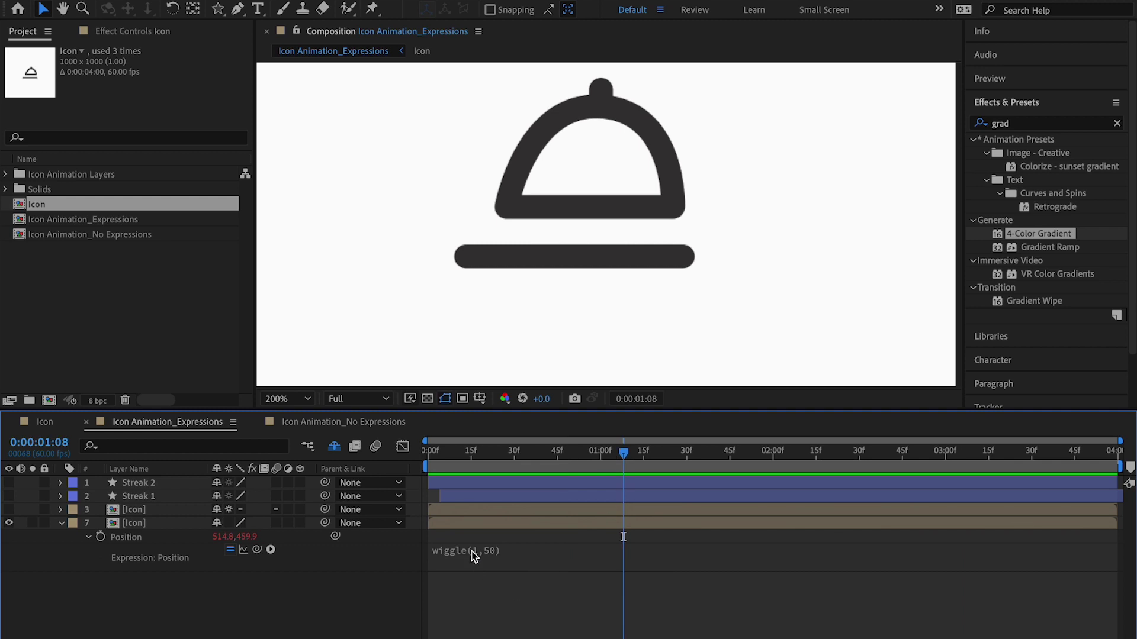
Set the wiggle frequency to 10 so the expression reads wiggle(10,50), and preview from the start
{"action": "left_click", "coordinate": [474, 557]}
{"action": "left_click", "coordinate": [521, 548]}
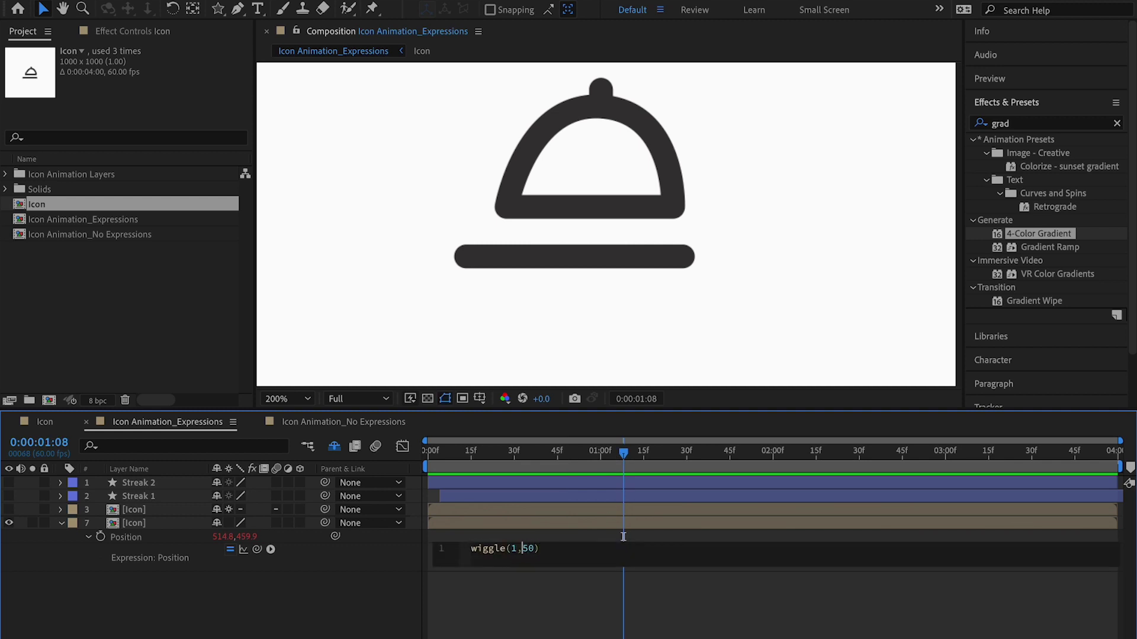
{"action": "key", "text": "Left"}
{"action": "type", "text": "0"}
{"action": "left_click", "coordinate": [549, 612]}
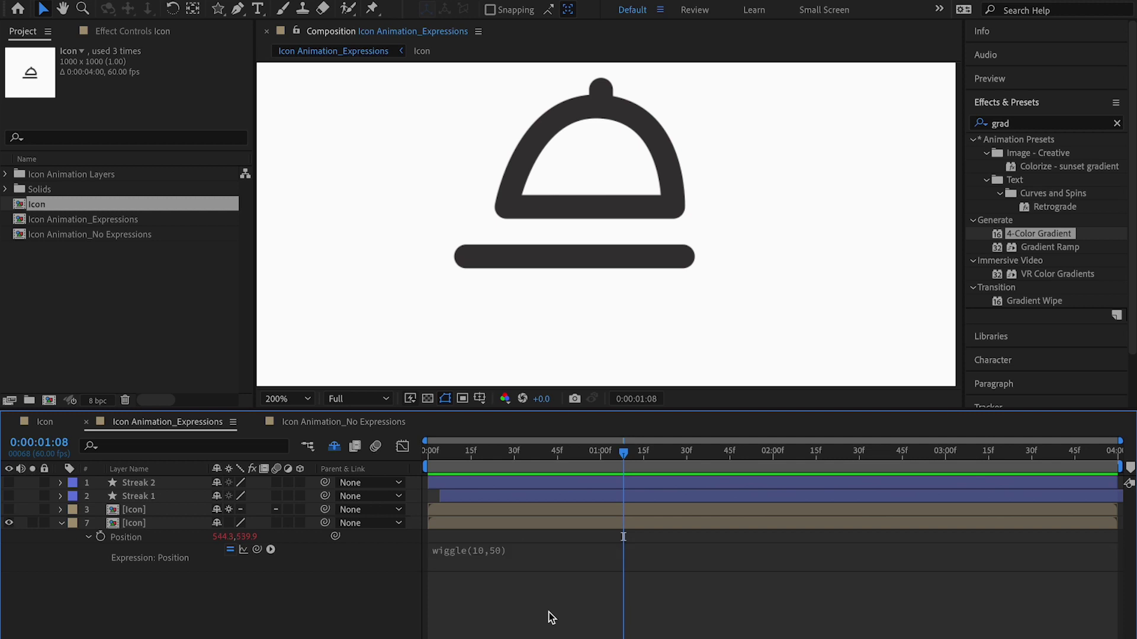
{"action": "key", "text": "space"}
{"action": "left_click", "coordinate": [422, 454]}
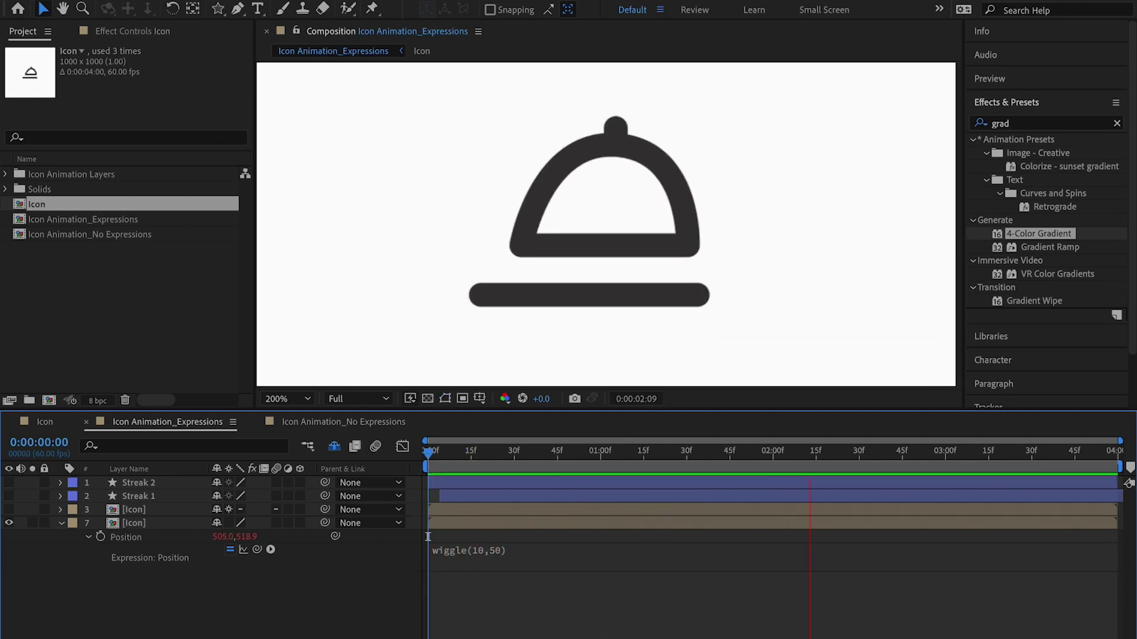
Set the wiggle amplitude to 10 so the expression reads wiggle(10,10), and preview the shake
{"action": "left_click", "coordinate": [501, 551]}
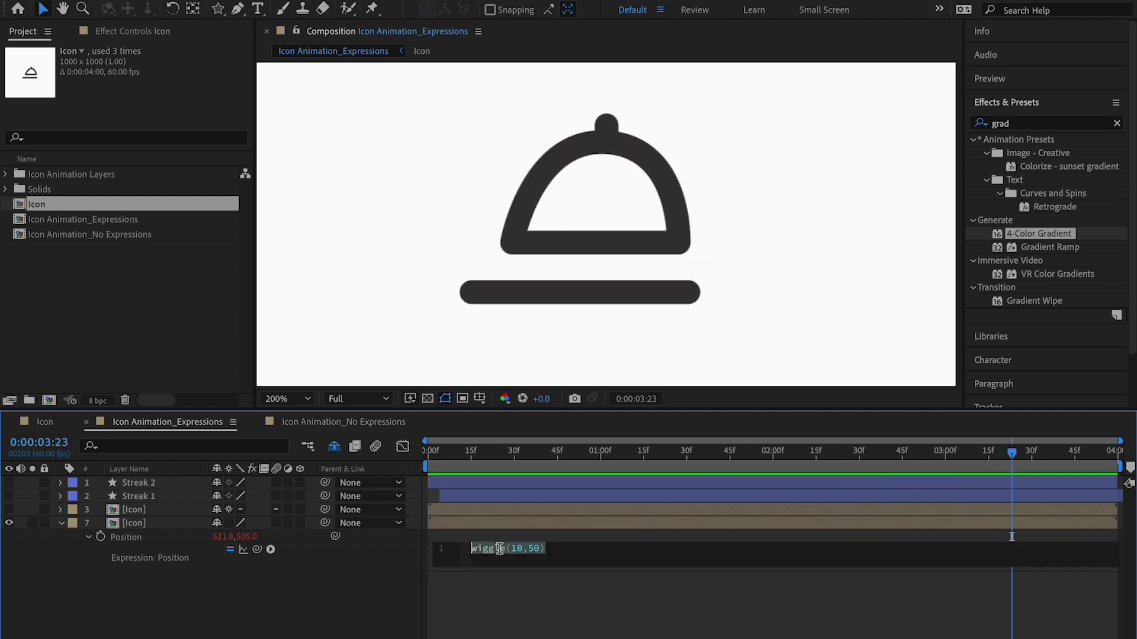
{"action": "left_click", "coordinate": [538, 549]}
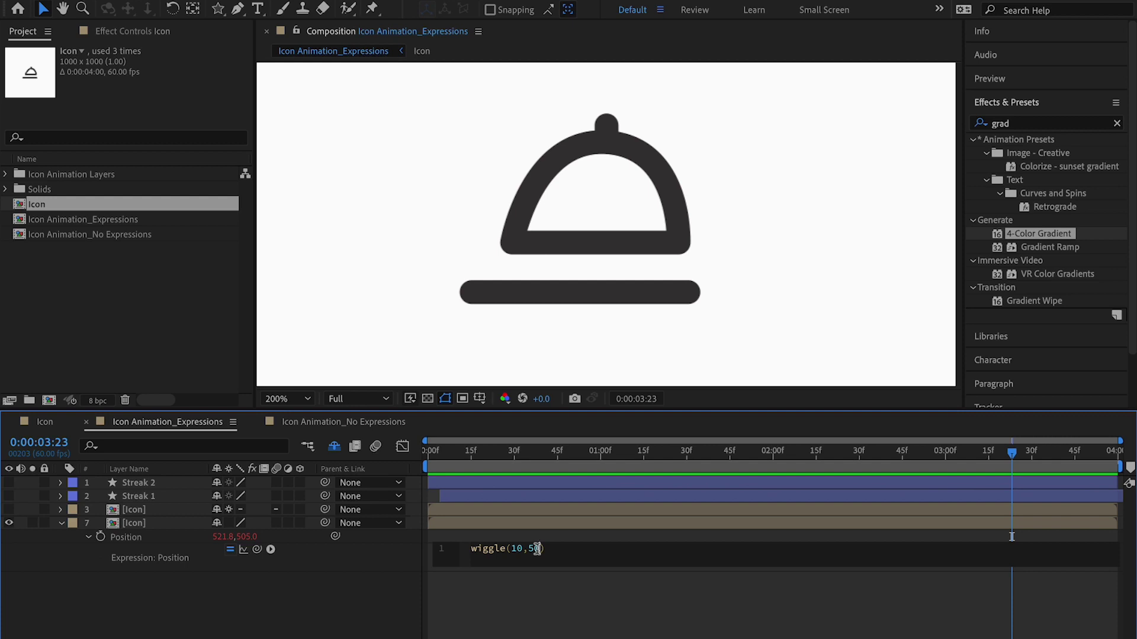
{"action": "key", "text": "Right"}
{"action": "key", "text": "Right"}
{"action": "key", "text": "Right"}
{"action": "key", "text": "BackSpace"}
{"action": "key", "text": "BackSpace"}
{"action": "type", "text": "10"}
{"action": "left_click", "coordinate": [550, 587]}
{"action": "key", "text": "space"}
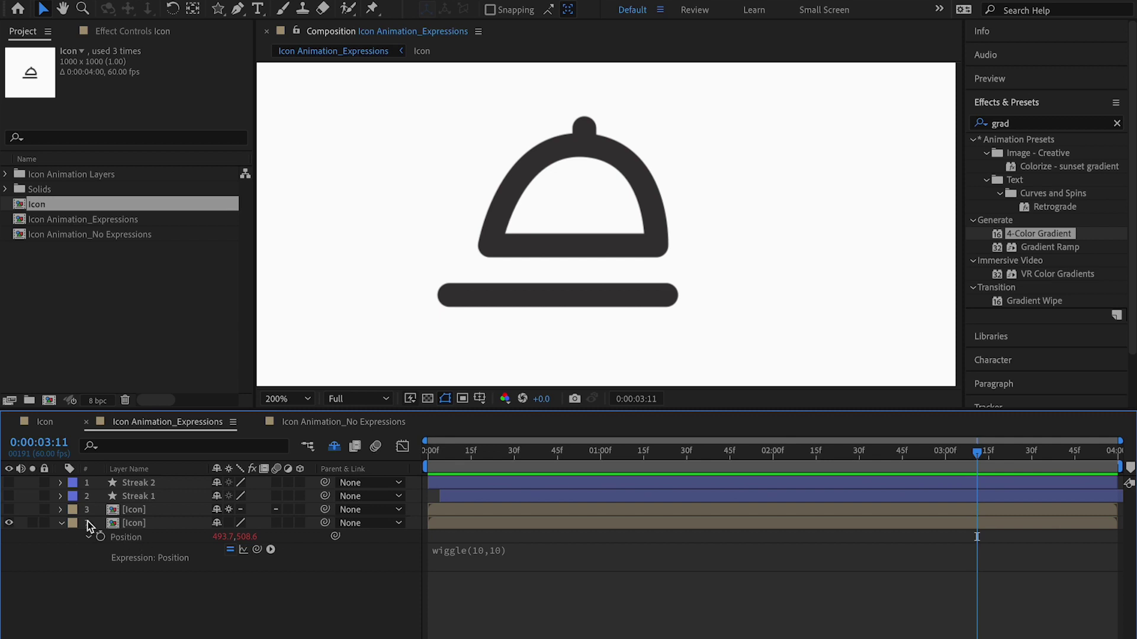
Examine the original Icon layer's Position expression, focusing on its wiggle part and the [0] index
{"action": "left_click", "coordinate": [62, 510]}
{"action": "left_click", "coordinate": [484, 567]}
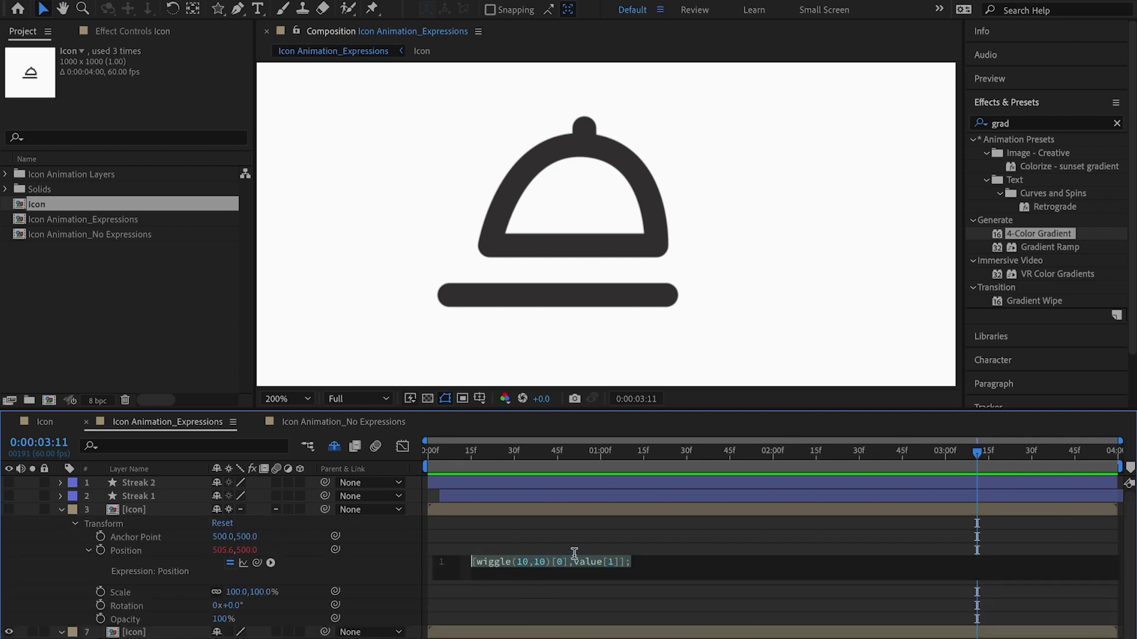
{"action": "left_click", "coordinate": [656, 561]}
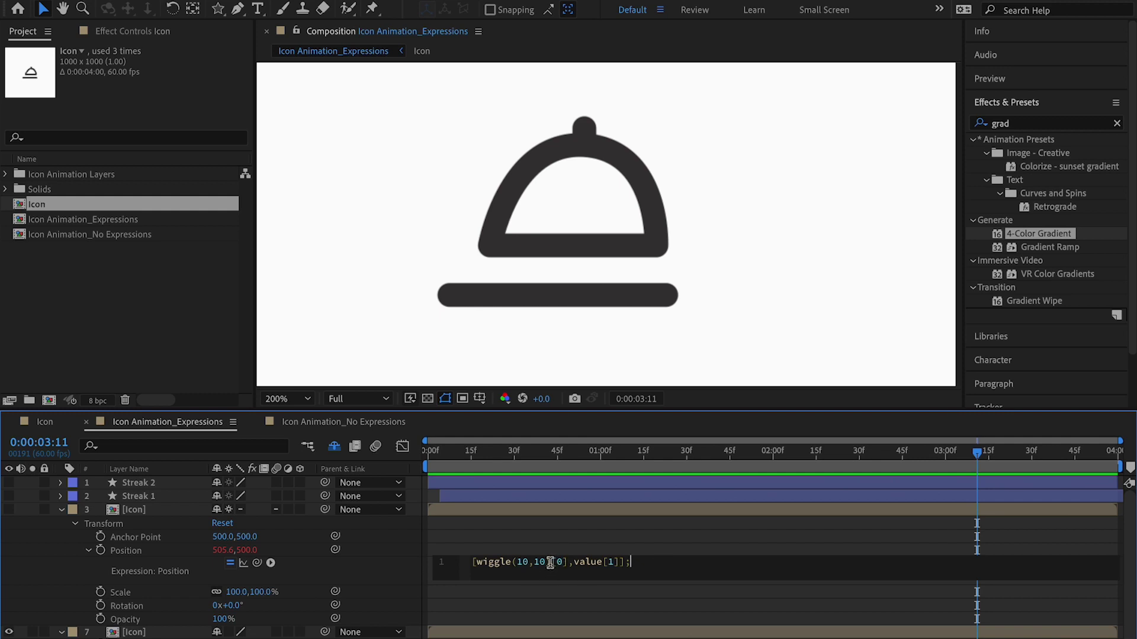
{"action": "left_click_drag", "start_coordinate": [550, 563], "coordinate": [475, 561]}
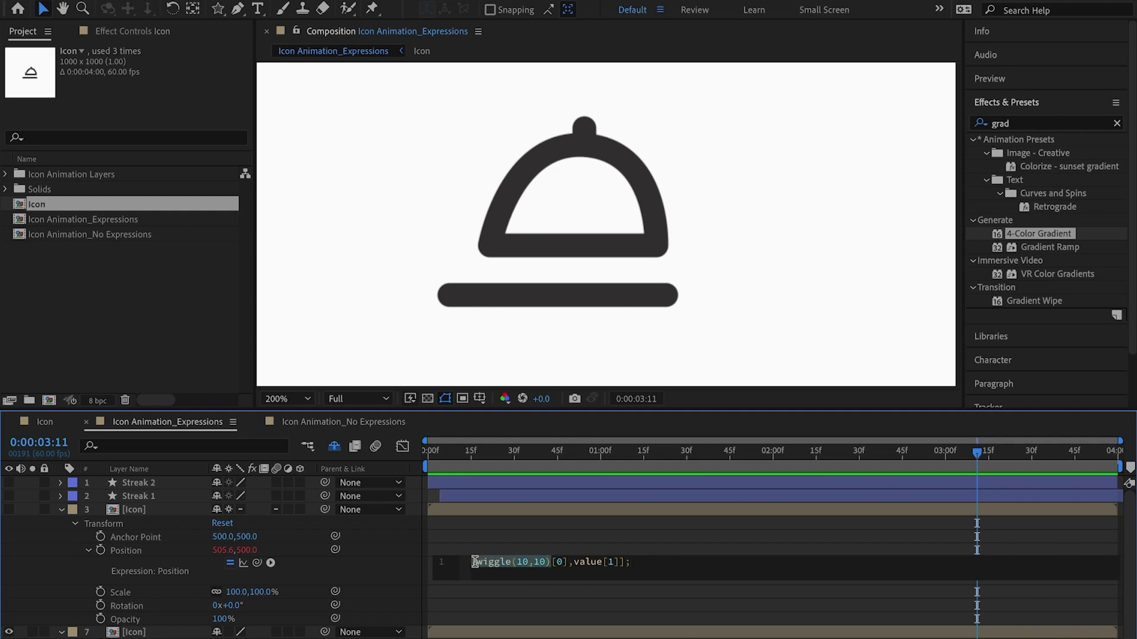
{"action": "left_click", "coordinate": [569, 562]}
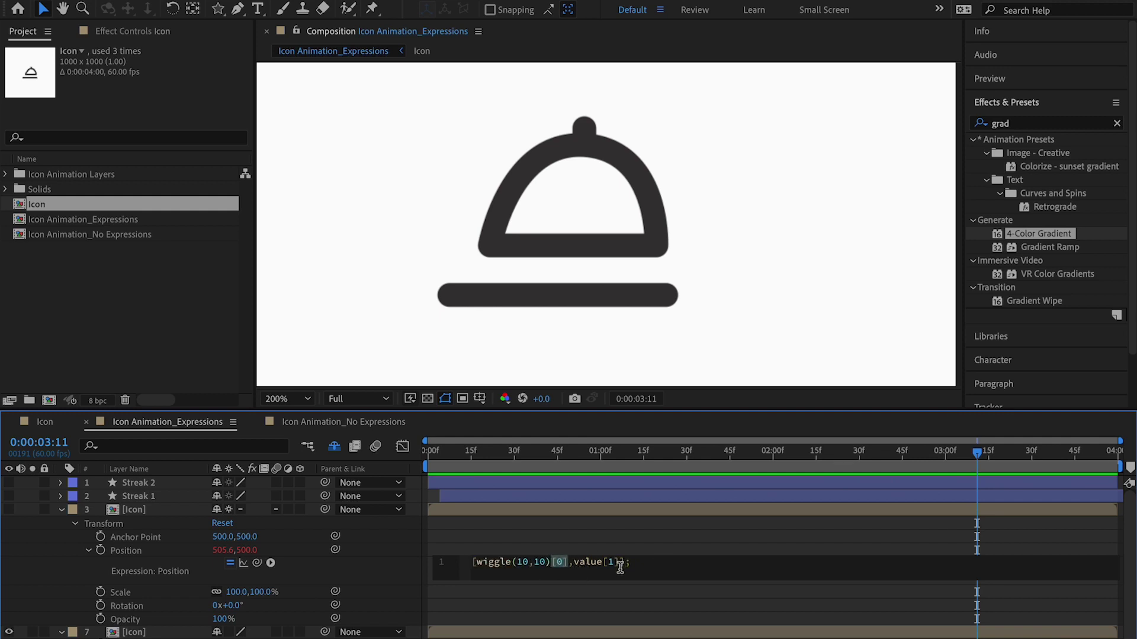
Examine the value[1] and [0] parts of the original Icon layer's Position expression, and collapse the layer's properties
{"action": "left_click_drag", "start_coordinate": [573, 562], "coordinate": [616, 561]}
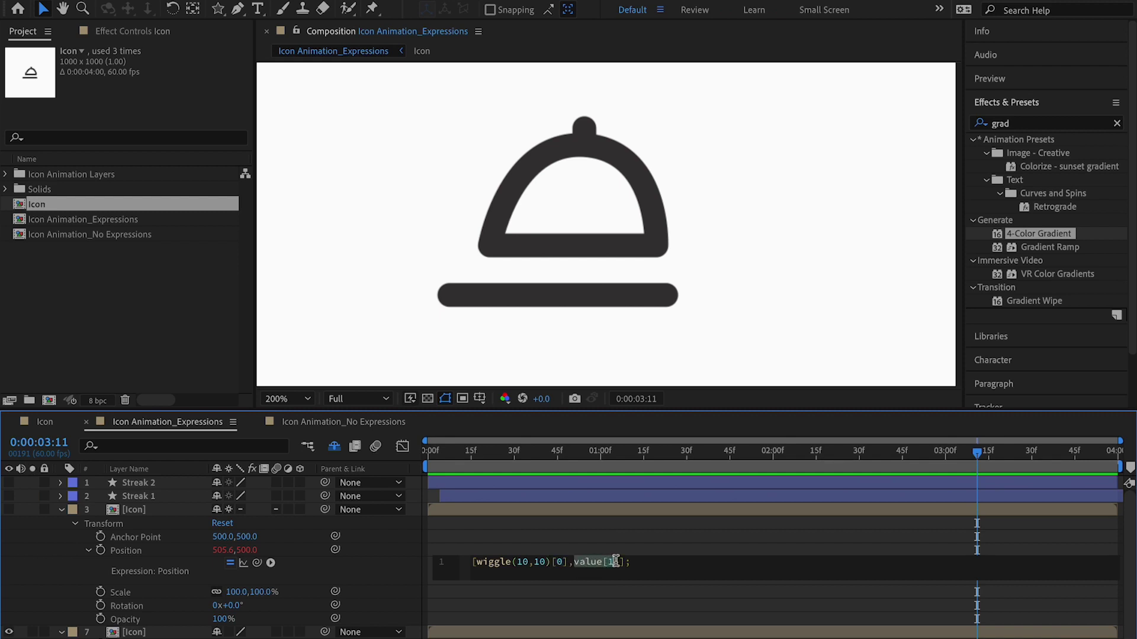
{"action": "left_click", "coordinate": [588, 562]}
{"action": "double_click", "coordinate": [595, 562]}
{"action": "key", "text": "shift+Right"}
{"action": "key", "text": "shift+Right"}
{"action": "double_click", "coordinate": [559, 562]}
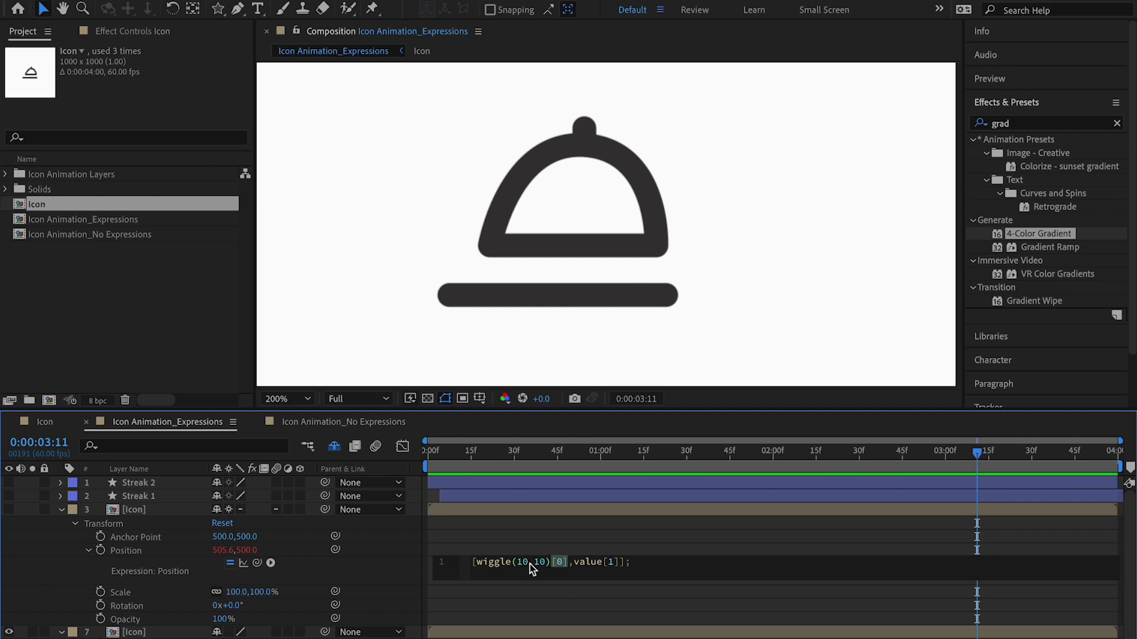
{"action": "left_click", "coordinate": [62, 511]}
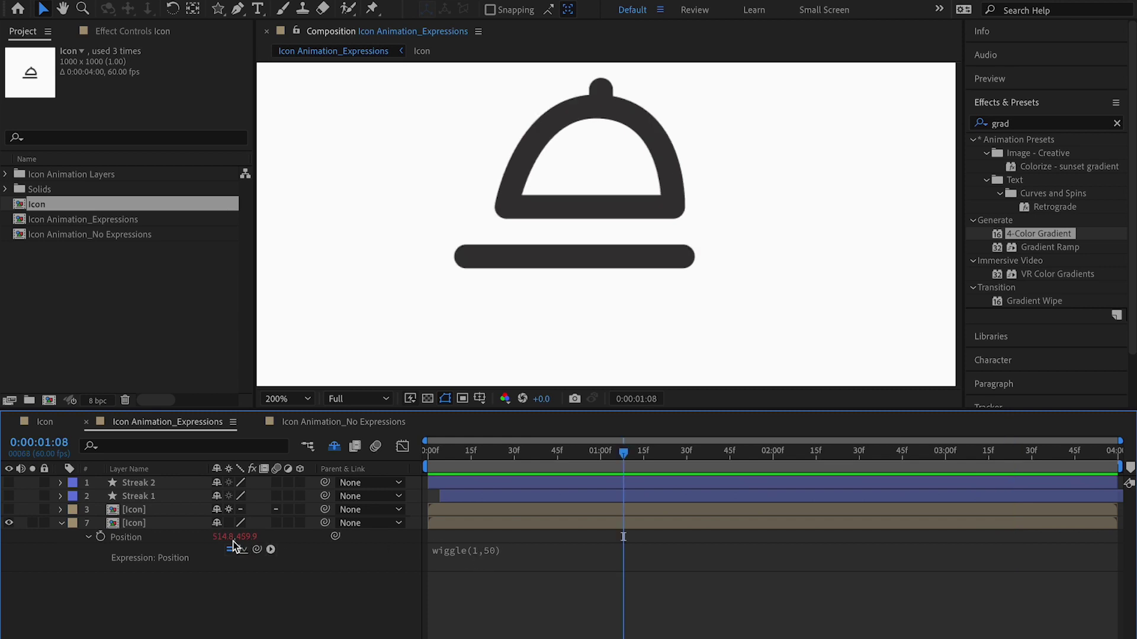
Remove the wiggle expression from the duplicate Icon layer's Position and separate the property into X and Y dimensions
{"action": "left_click", "coordinate": [100, 537], "text": "alt"}
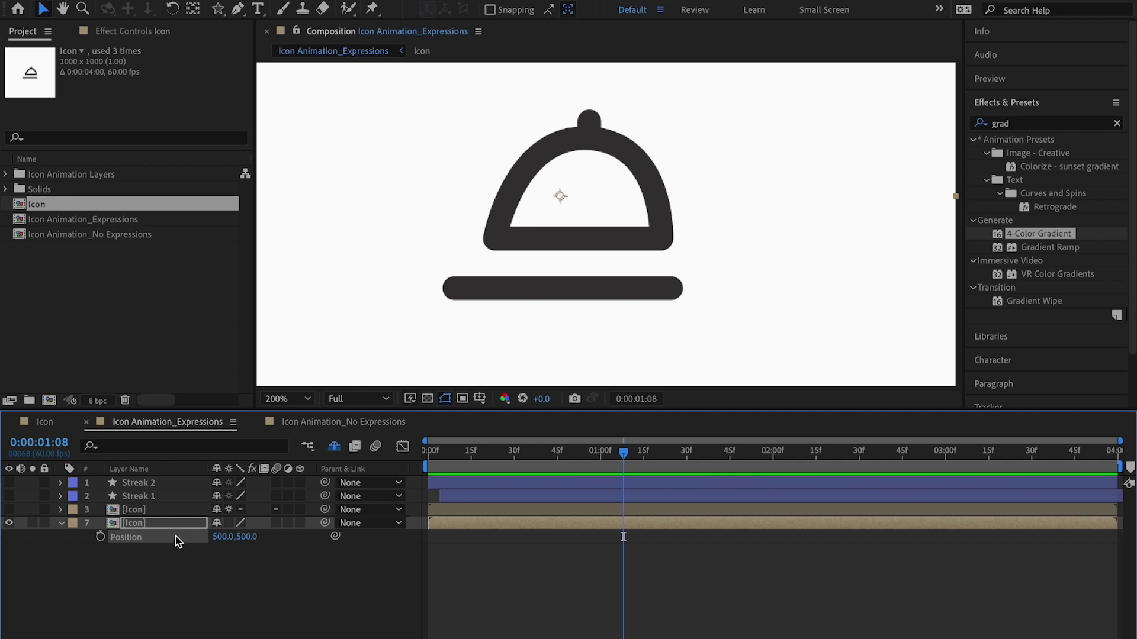
{"action": "right_click", "coordinate": [130, 537]}
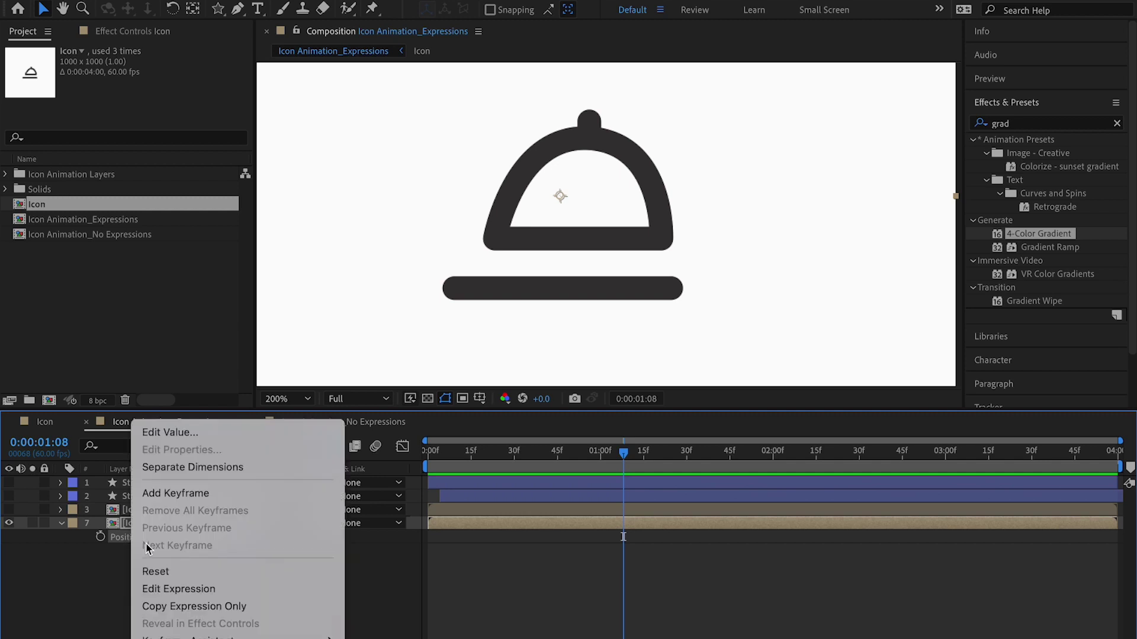
{"action": "left_click", "coordinate": [191, 467]}
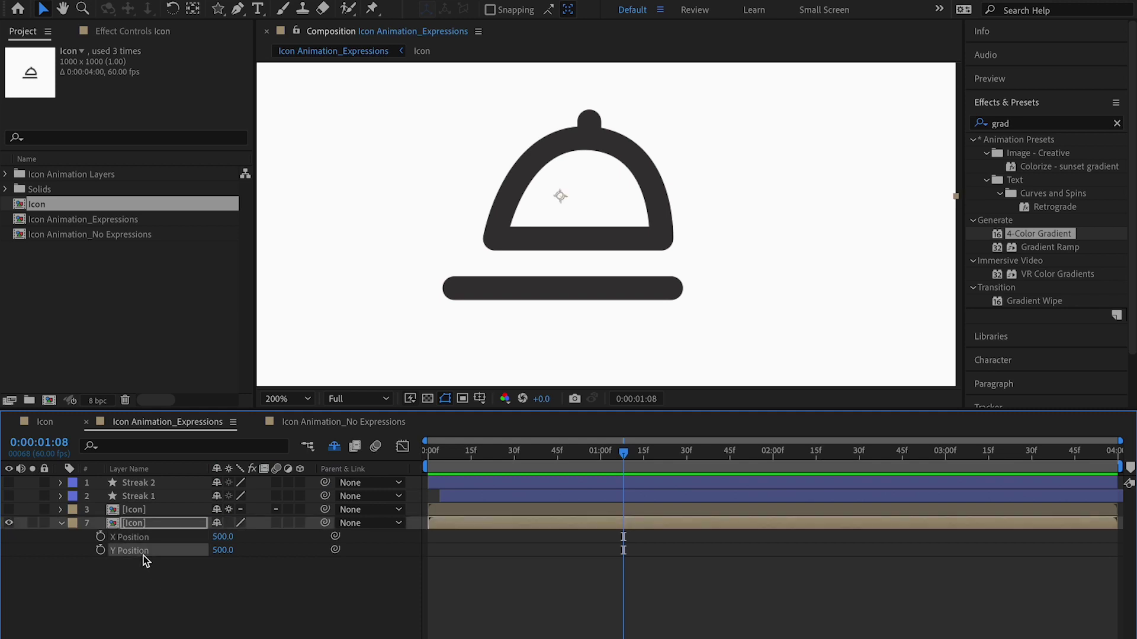
Add the expression wiggle(10,10) to the duplicate Icon layer's X Position only, and preview the horizontal shake from the start
{"action": "left_click", "coordinate": [101, 536], "text": "alt"}
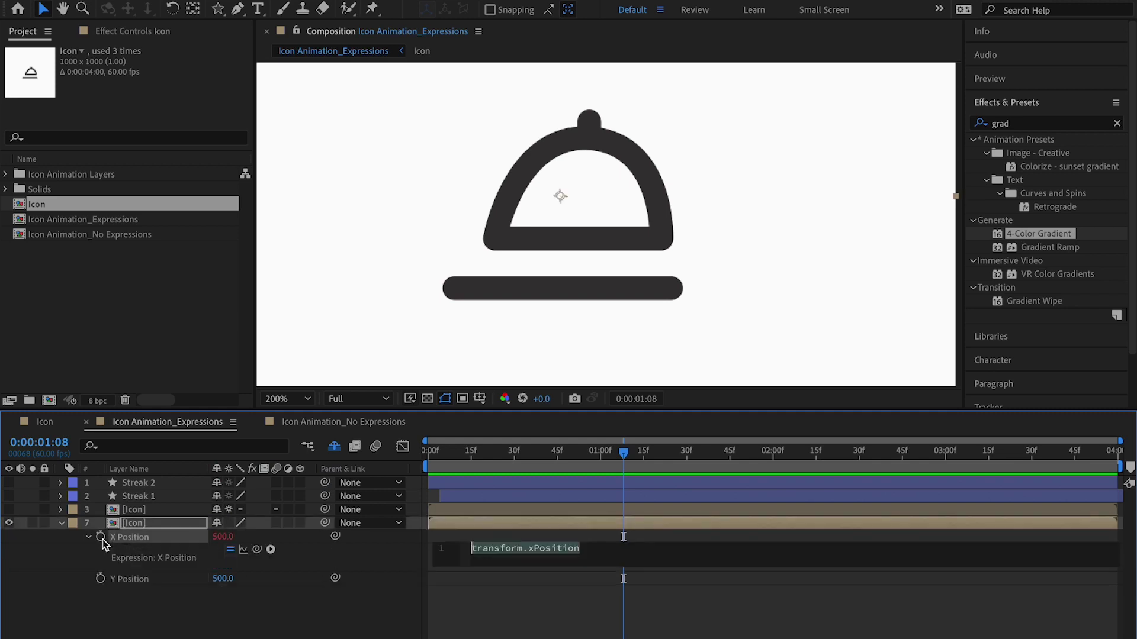
{"action": "type", "text": "wig"}
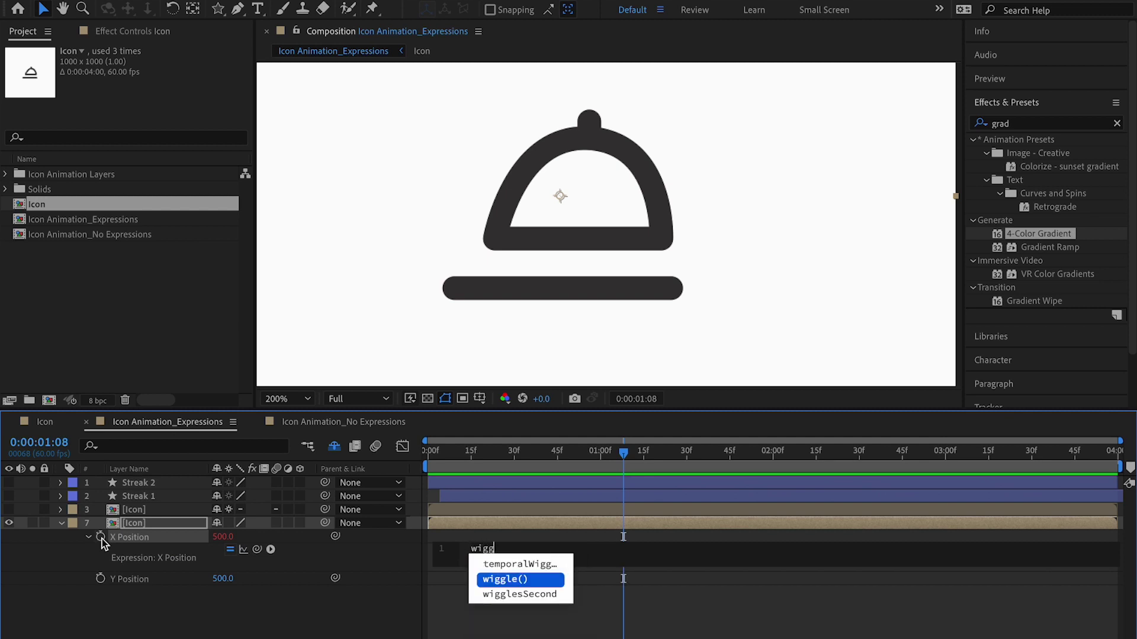
{"action": "type", "text": "g"}
{"action": "key", "text": "Return"}
{"action": "type", "text": "10,10"}
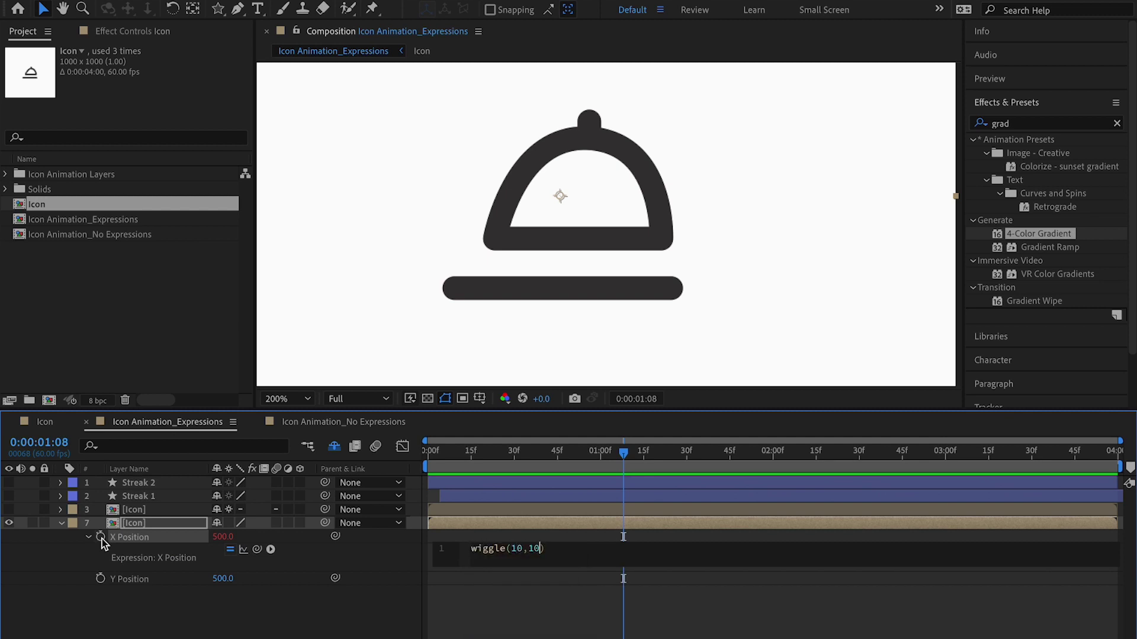
{"action": "left_click", "coordinate": [341, 632]}
{"action": "key", "text": "Home"}
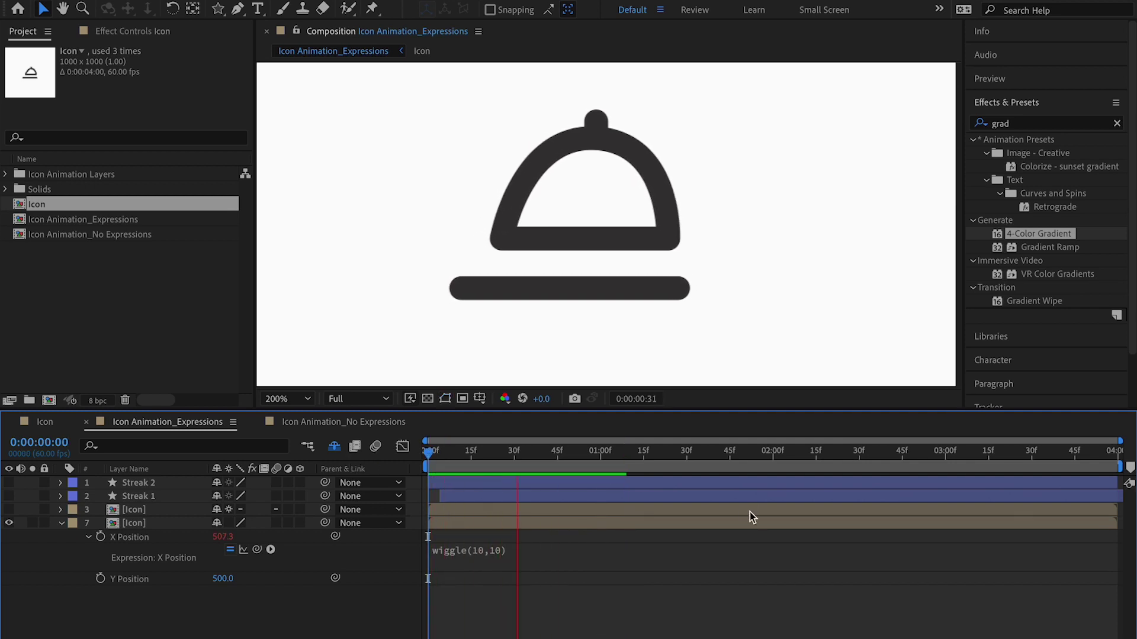
{"action": "key", "text": "space"}
{"action": "key", "text": "space"}
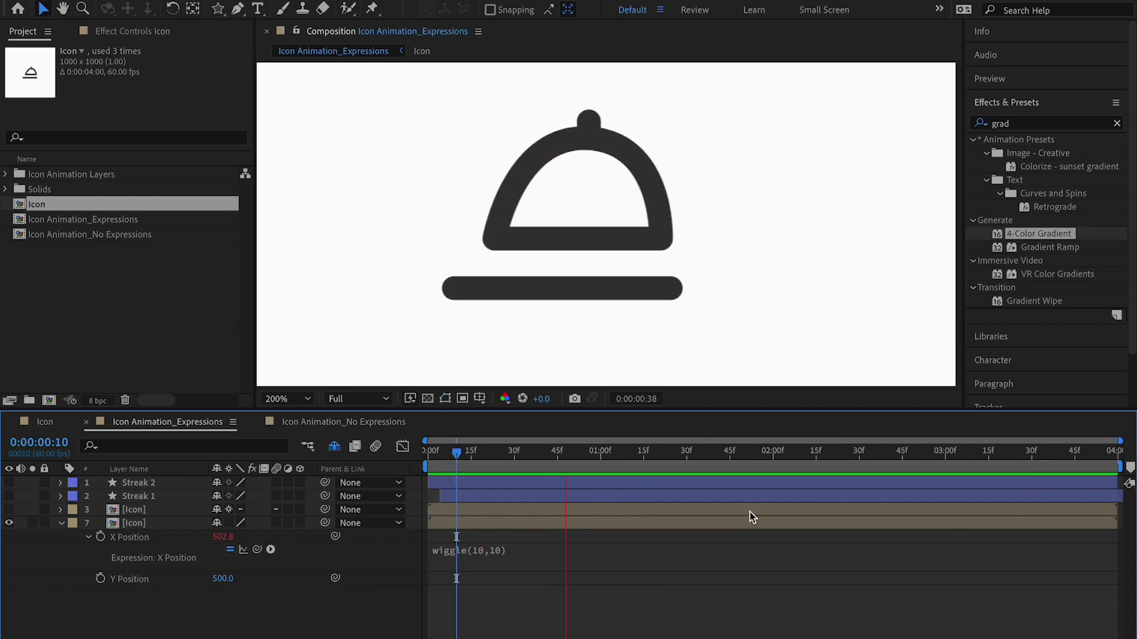
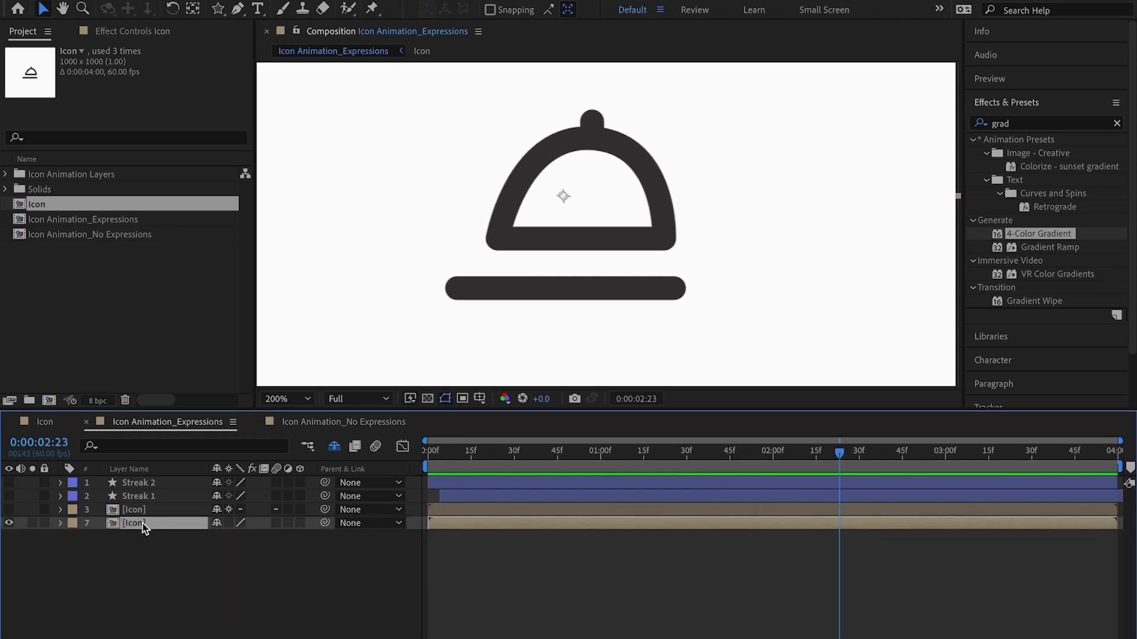
Delete the duplicate Icon layer and make the original Icon, Streak 1 and Streak 2 layers visible
{"action": "key", "text": "Delete"}
{"action": "left_click", "coordinate": [9, 509]}
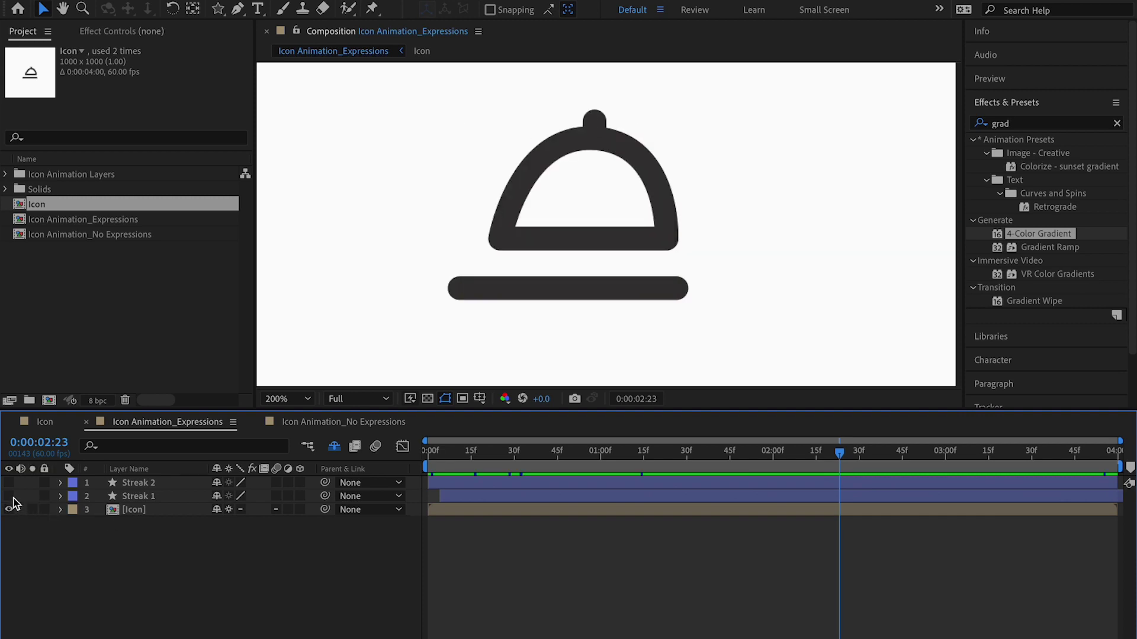
{"action": "left_click", "coordinate": [9, 496]}
{"action": "left_click", "coordinate": [9, 482]}
Examine Streak 1's Trim Paths End keyframes and loopOut() expression by scrubbing through the loop, and collapse the layer
{"action": "left_click", "coordinate": [166, 499]}
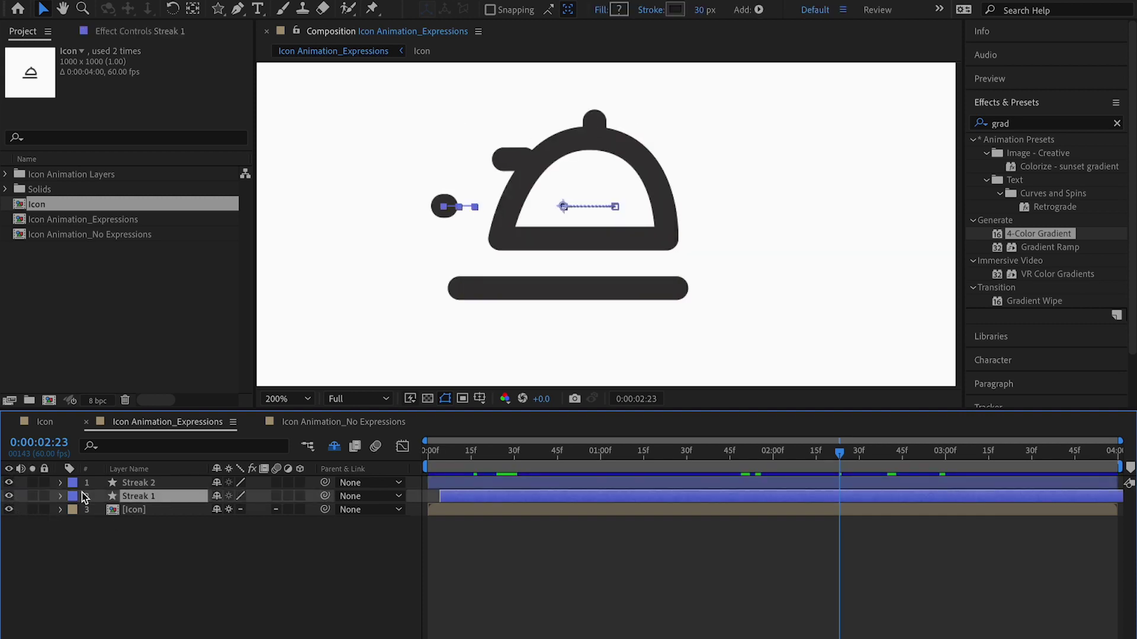
{"action": "left_click", "coordinate": [60, 496]}
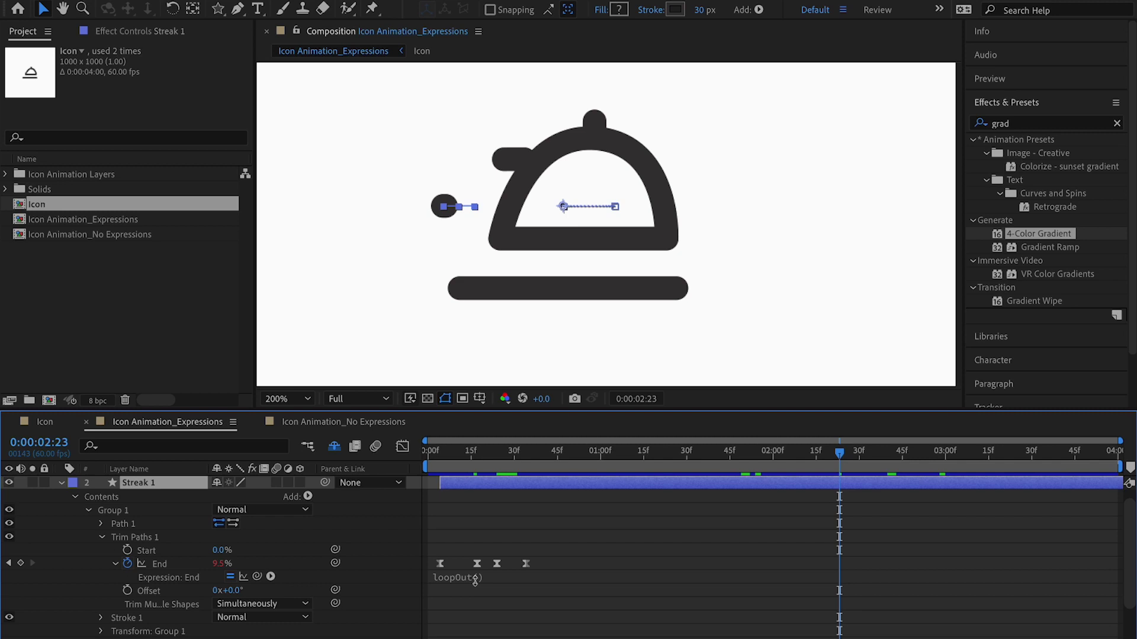
{"action": "left_click_drag", "start_coordinate": [431, 454], "coordinate": [502, 453]}
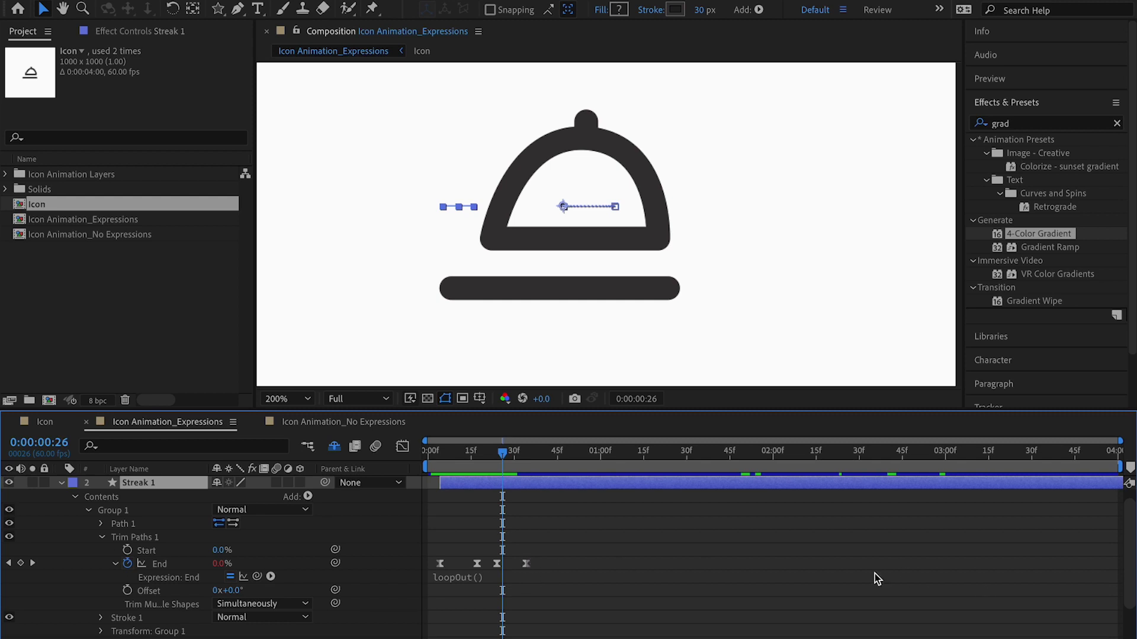
{"action": "left_click", "coordinate": [508, 455]}
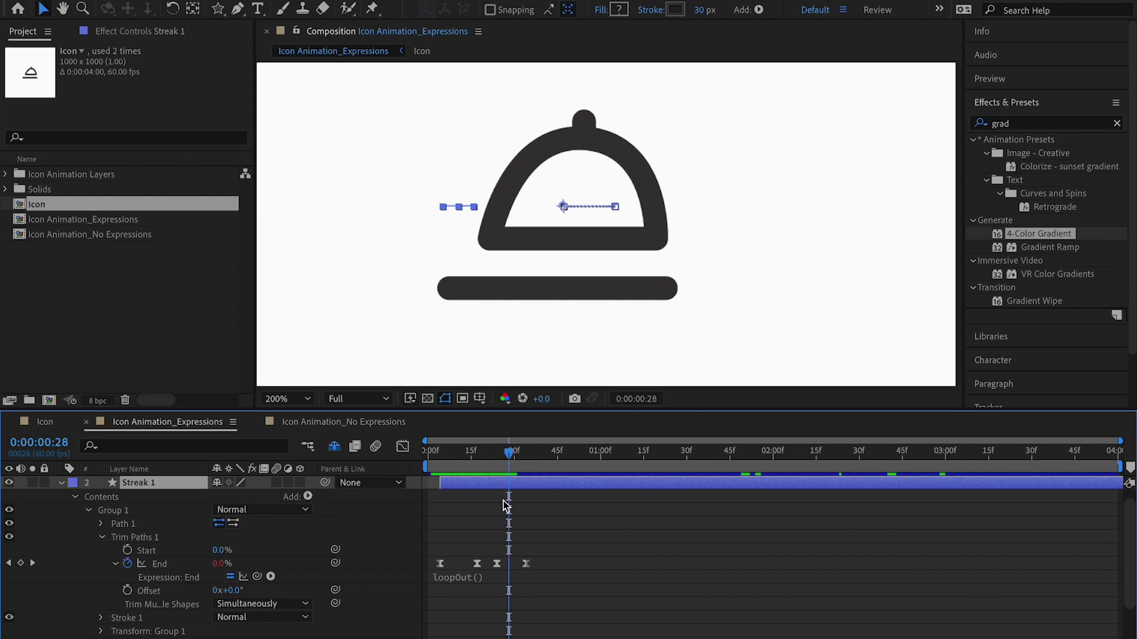
{"action": "left_click_drag", "start_coordinate": [513, 459], "coordinate": [551, 456]}
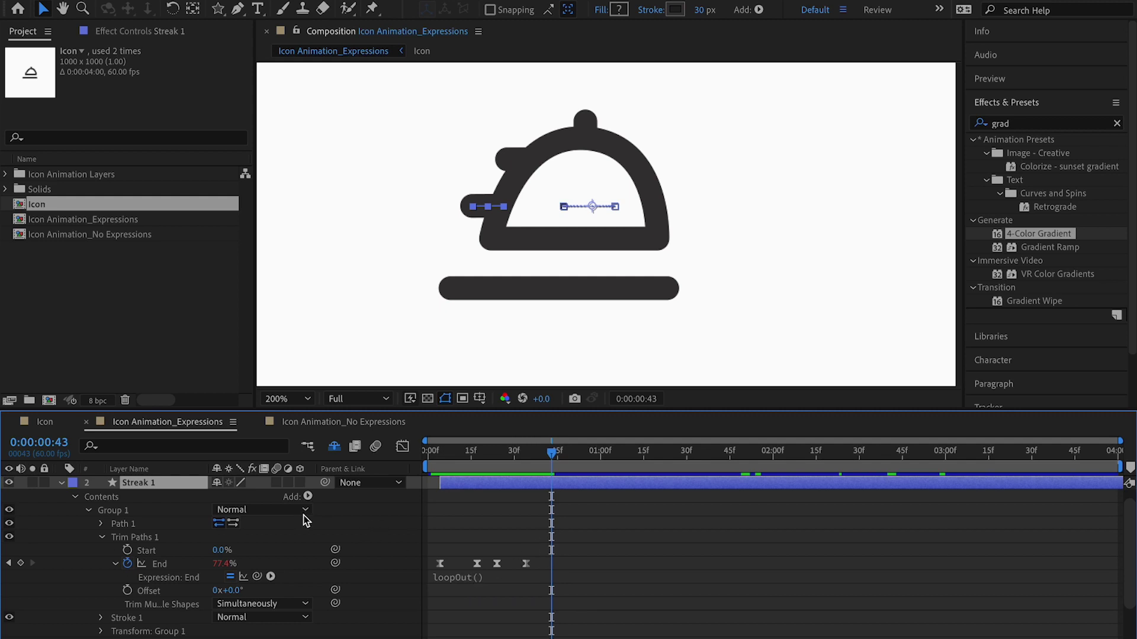
{"action": "left_click", "coordinate": [62, 482]}
Preview the full animation from the start with the whole composition fitted in the viewer
{"action": "key", "text": "Home"}
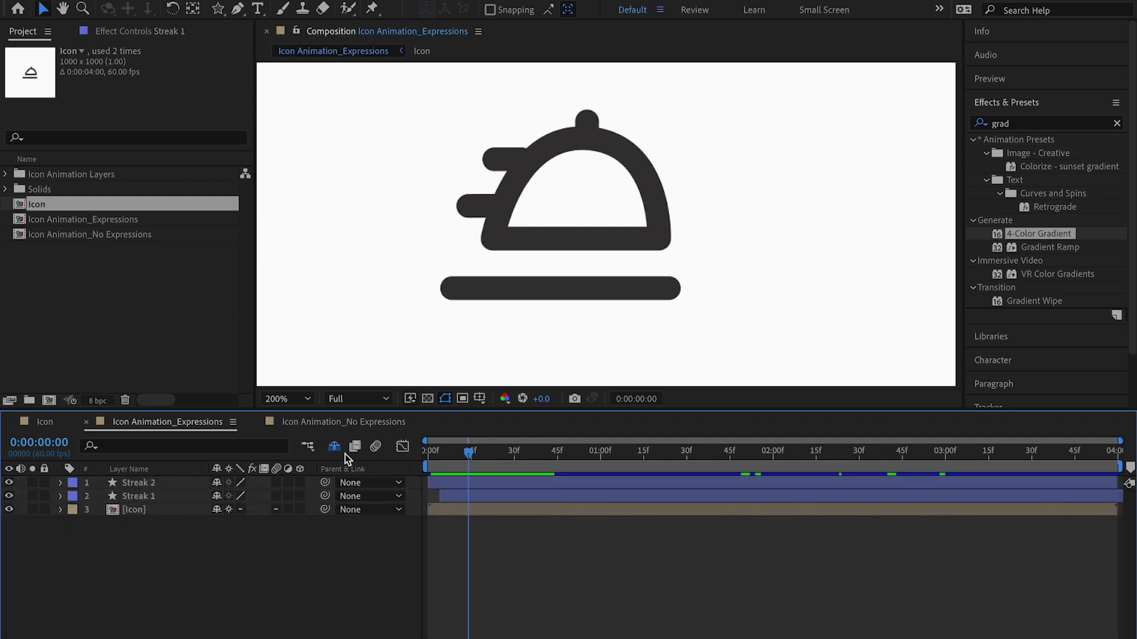
{"action": "key", "text": "shift+slash"}
{"action": "key", "text": "space"}
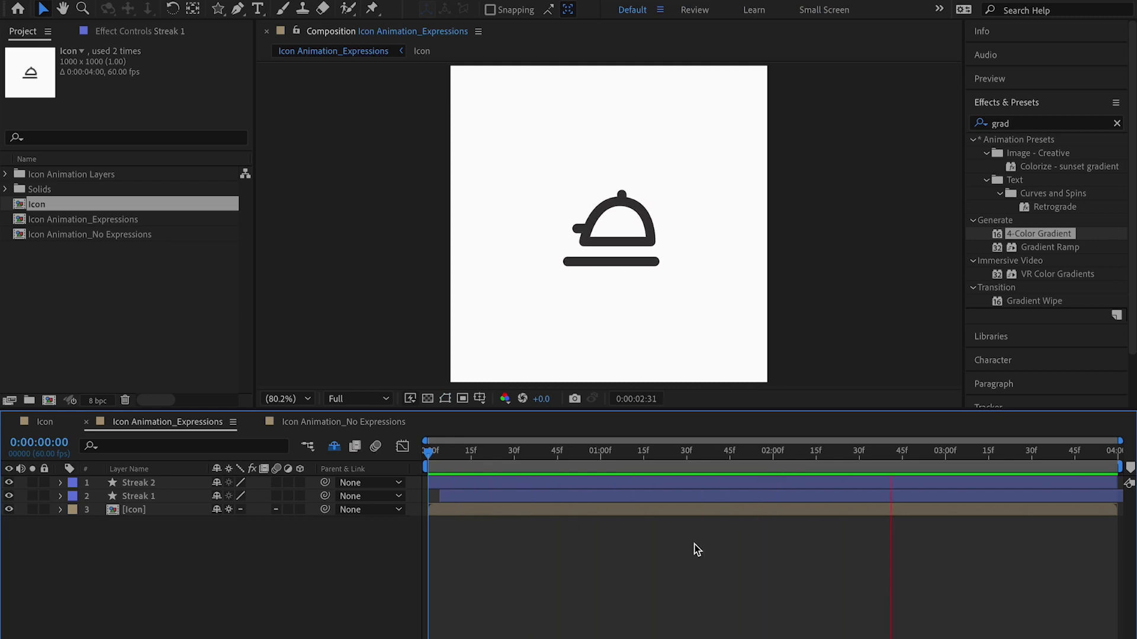
{"action": "key", "text": "space"}
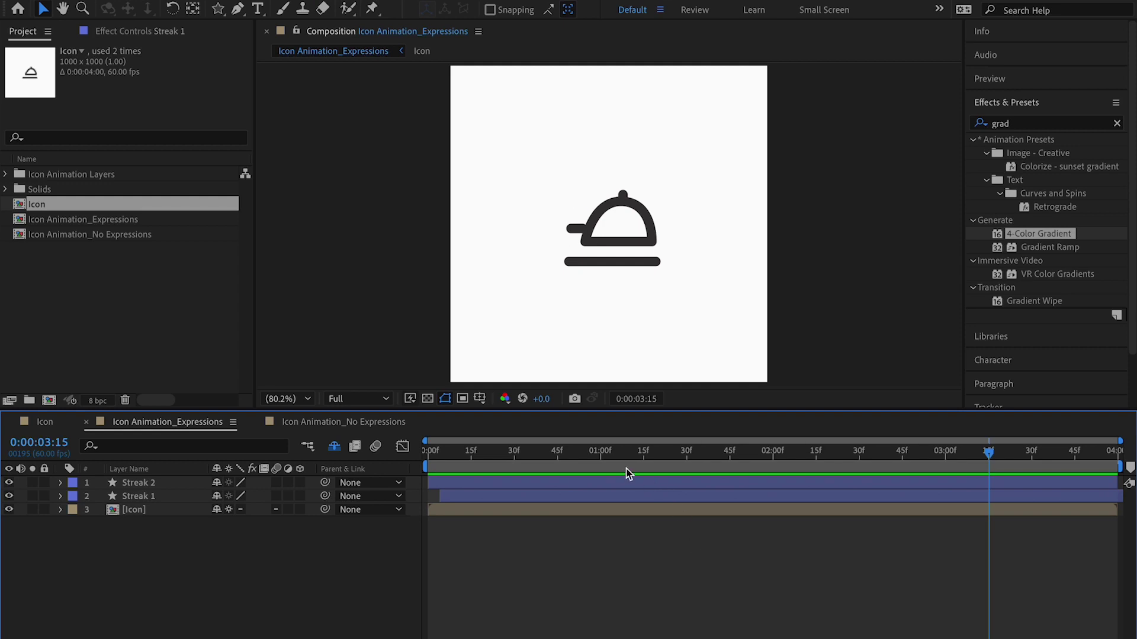
End the work area at 0:00:01:00, trim the composition to it, and preview the shortened loop from the start
{"action": "left_click", "coordinate": [601, 457]}
{"action": "key", "text": "n"}
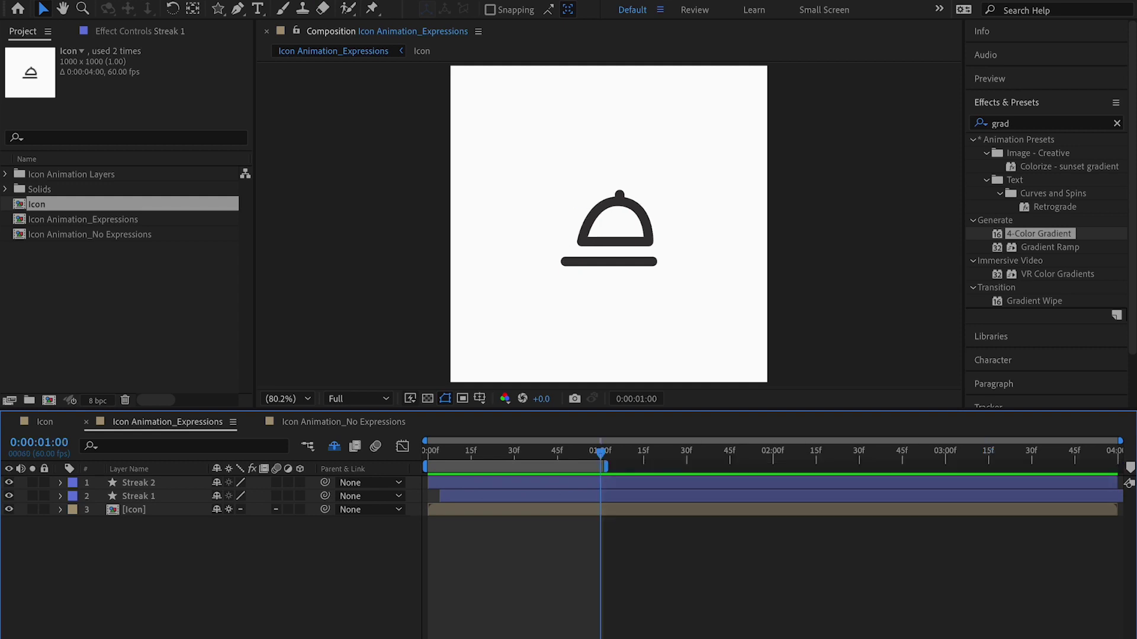
{"action": "right_click", "coordinate": [546, 467]}
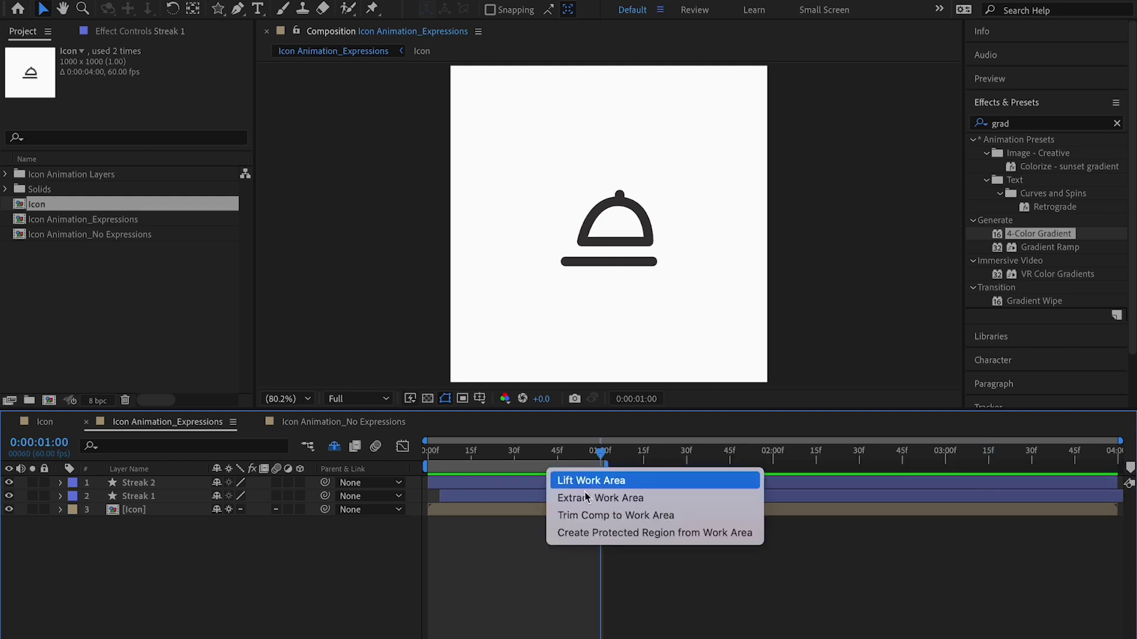
{"action": "left_click", "coordinate": [591, 515]}
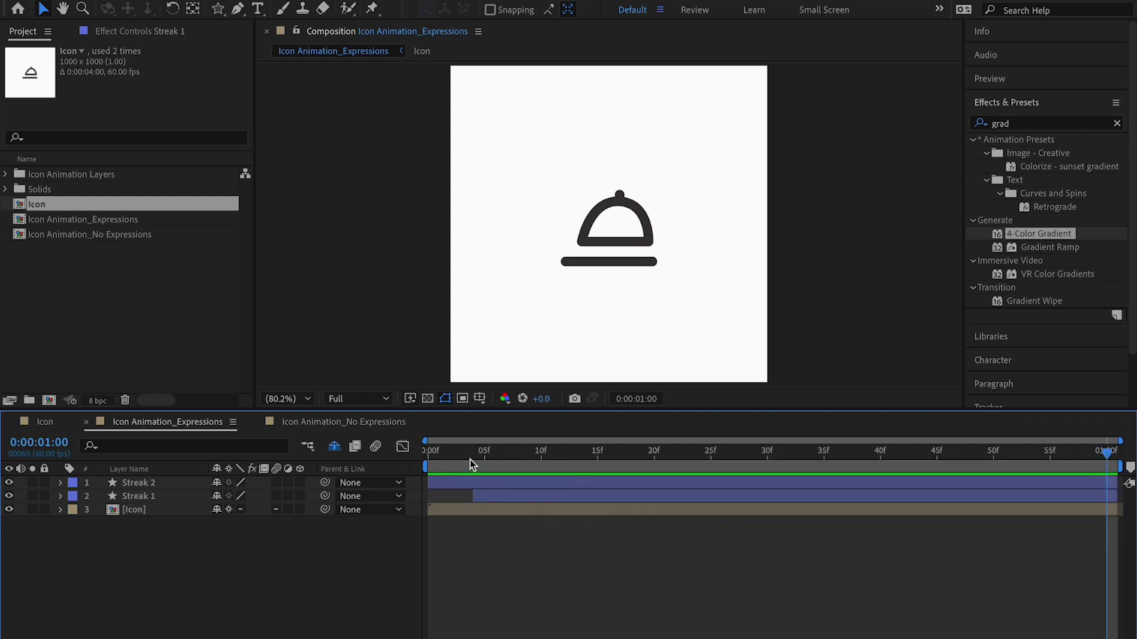
{"action": "key", "text": "Home"}
{"action": "key", "text": "space"}
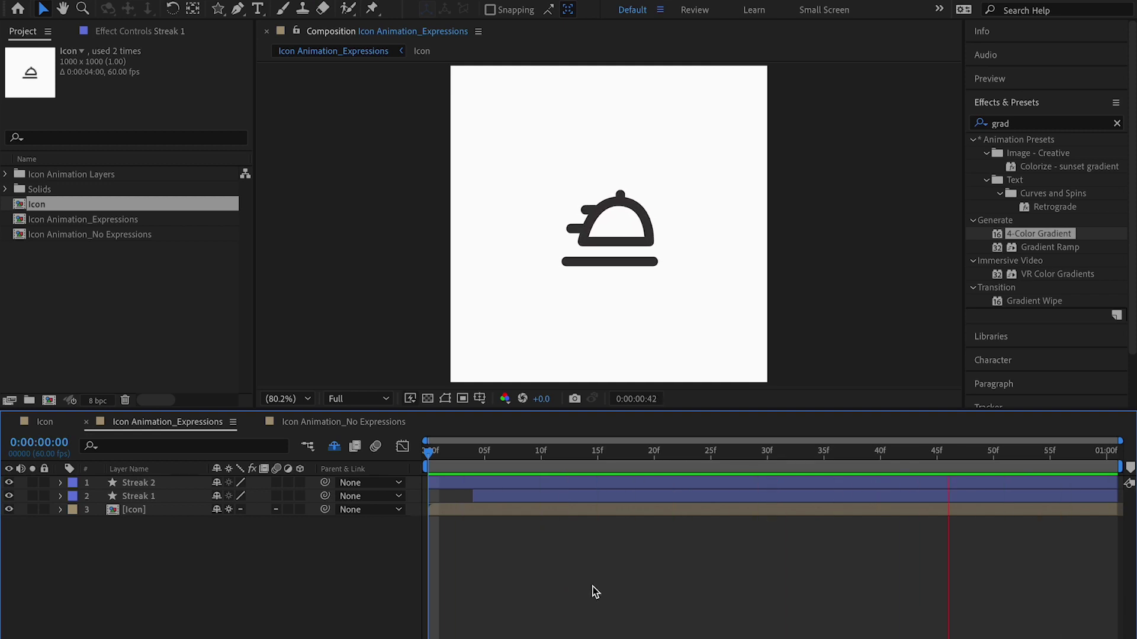
{"action": "key", "text": "space"}
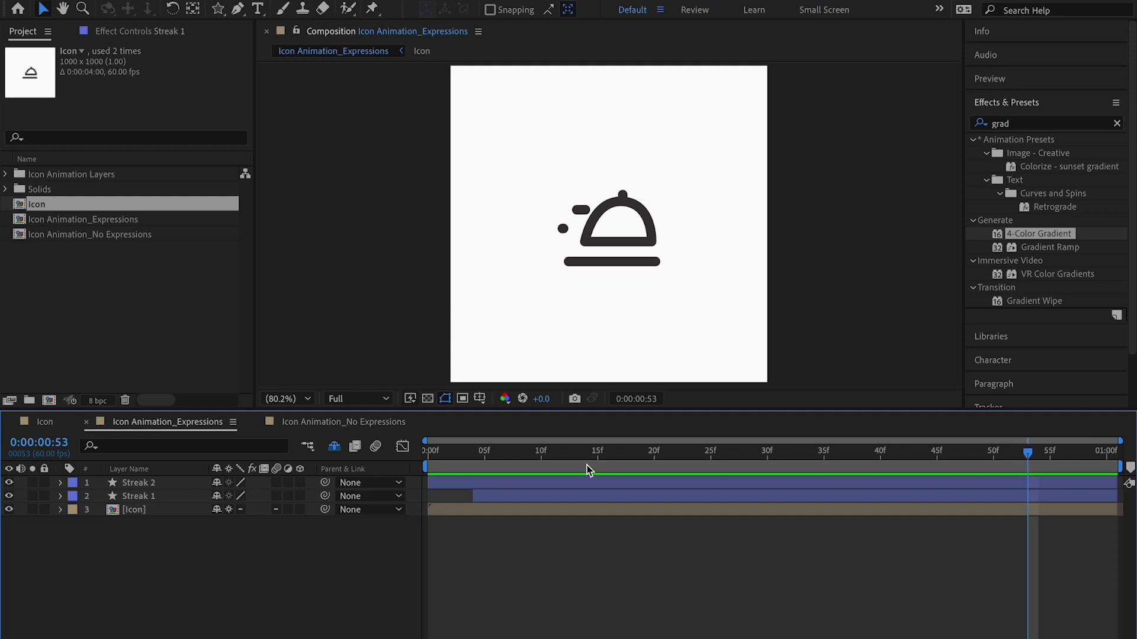
Open the LottieFiles extension, render the Icon Animation_Expressions composition, and return to the composition list
{"action": "left_click", "coordinate": [484, 1]}
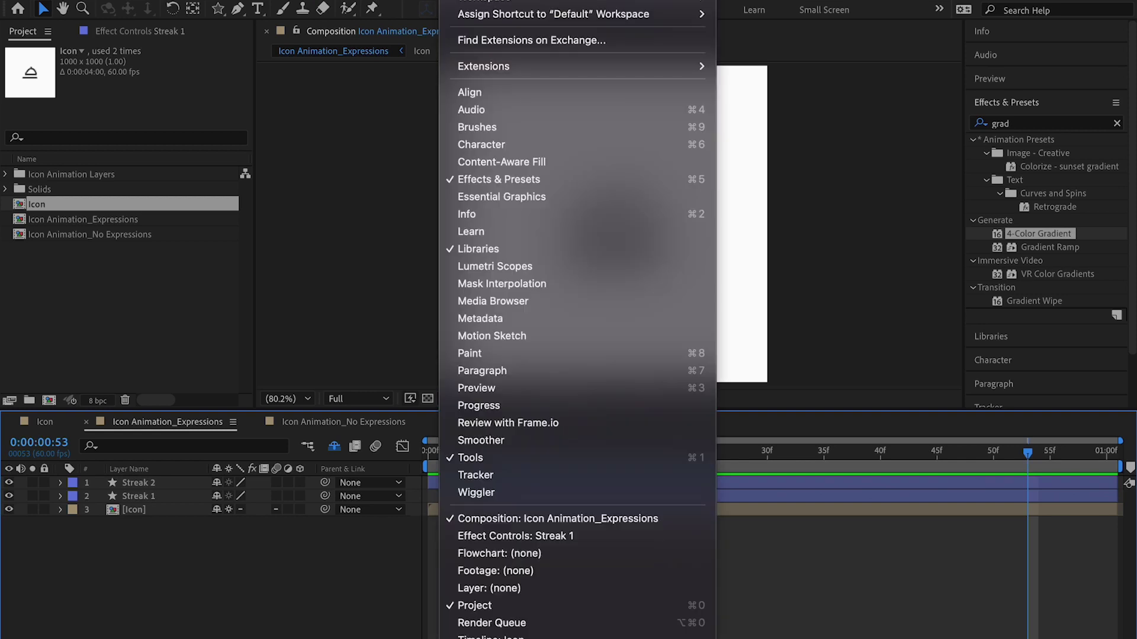
{"action": "mouse_move", "coordinate": [503, 66]}
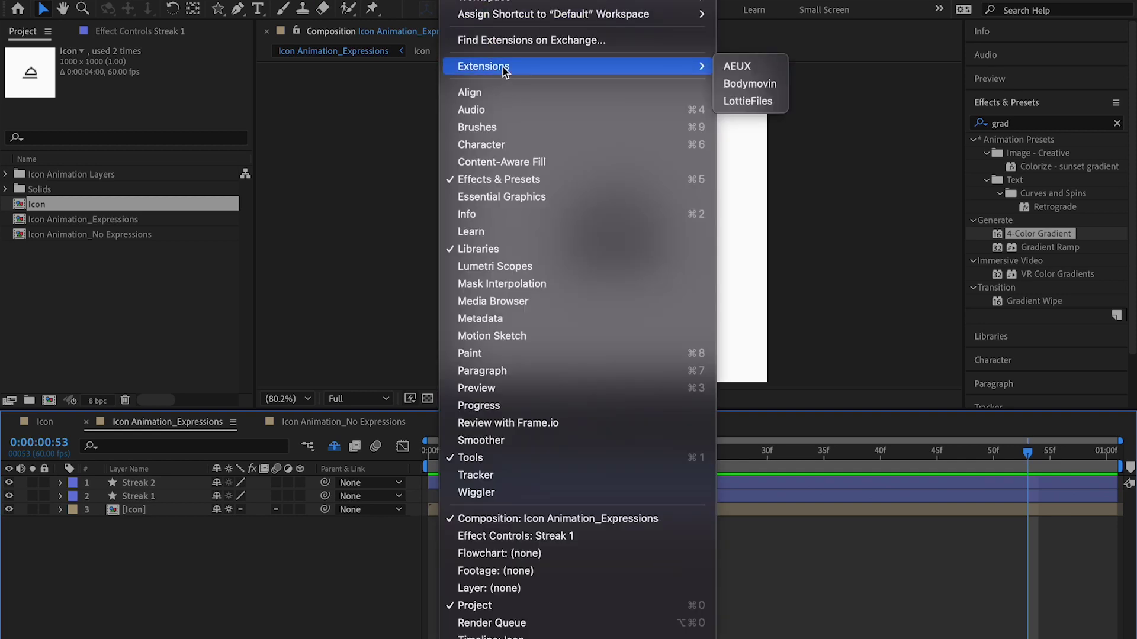
{"action": "left_click", "coordinate": [756, 105]}
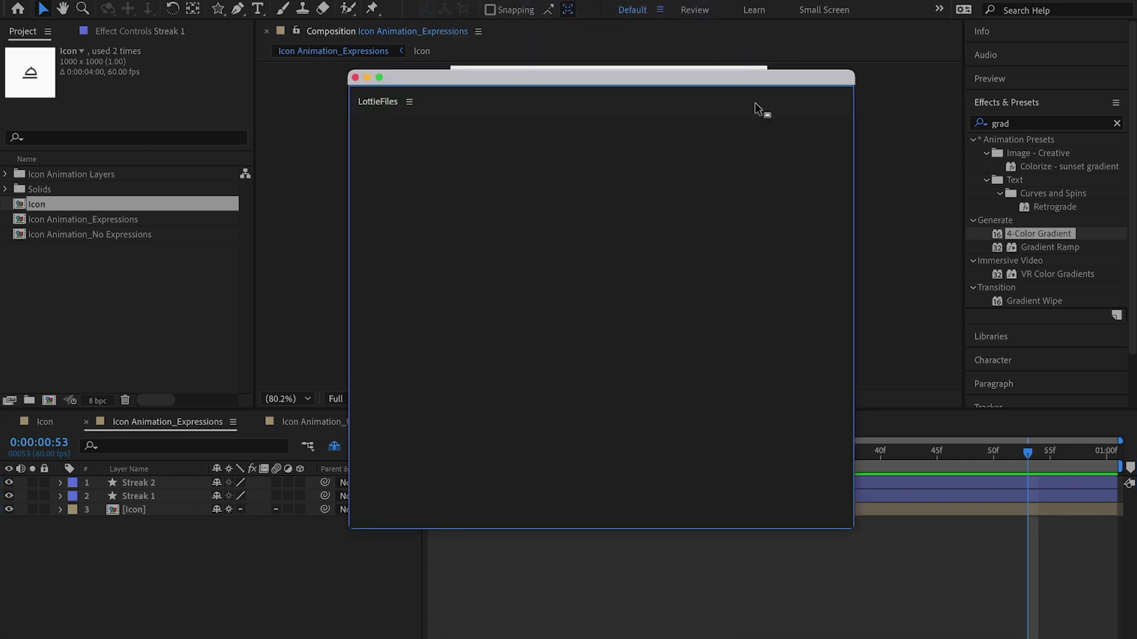
{"action": "left_click_drag", "start_coordinate": [654, 82], "coordinate": [657, 54]}
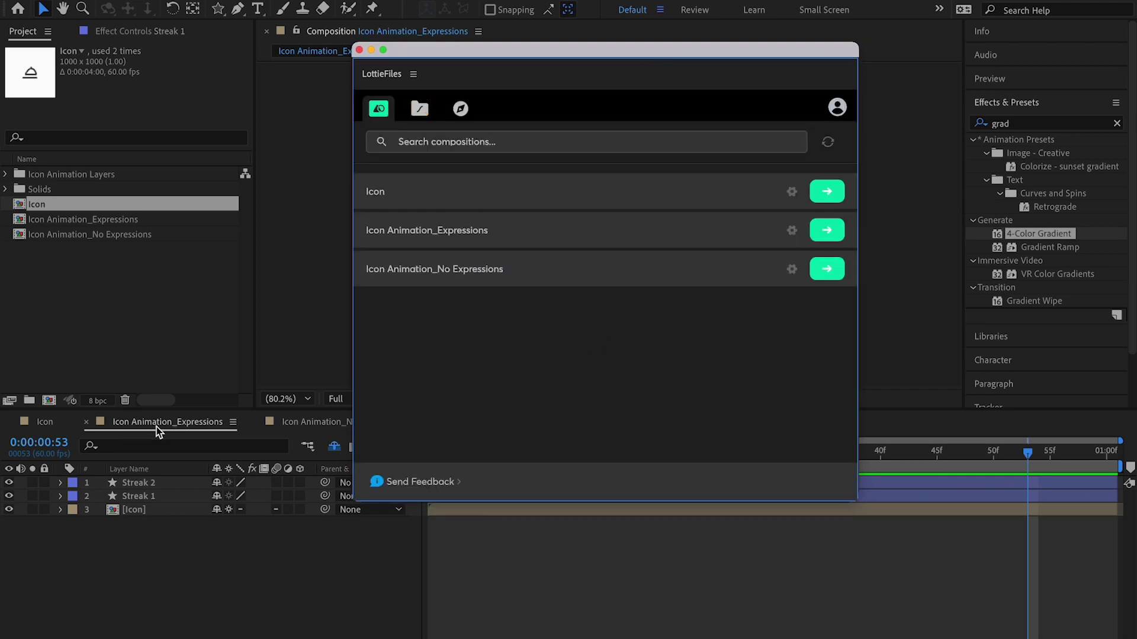
{"action": "left_click", "coordinate": [829, 231]}
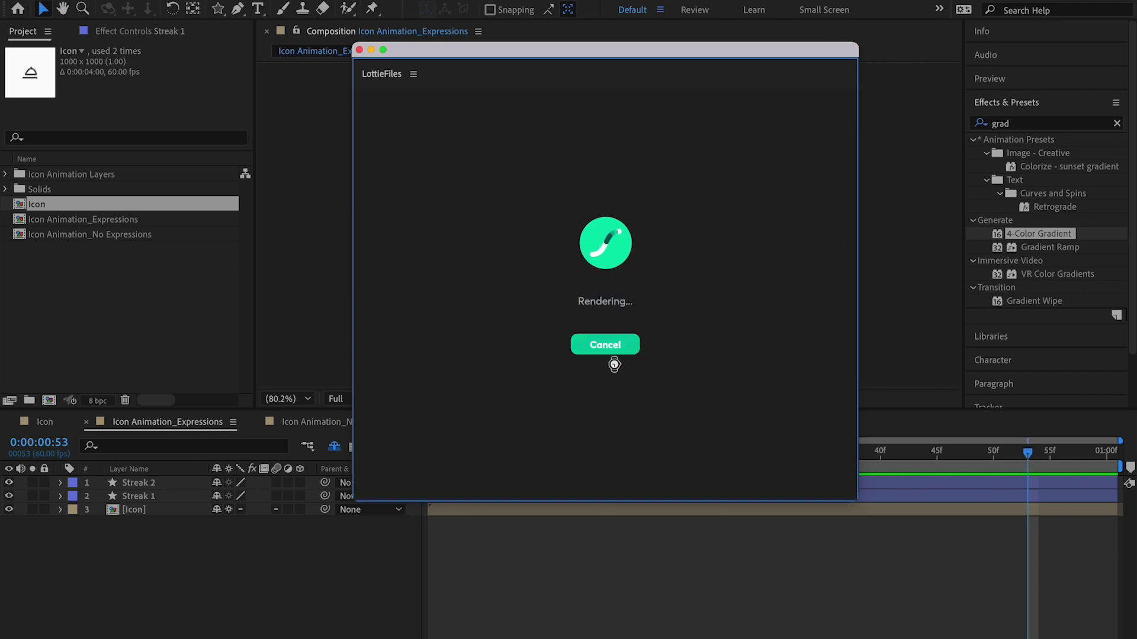
{"action": "left_click", "coordinate": [370, 143]}
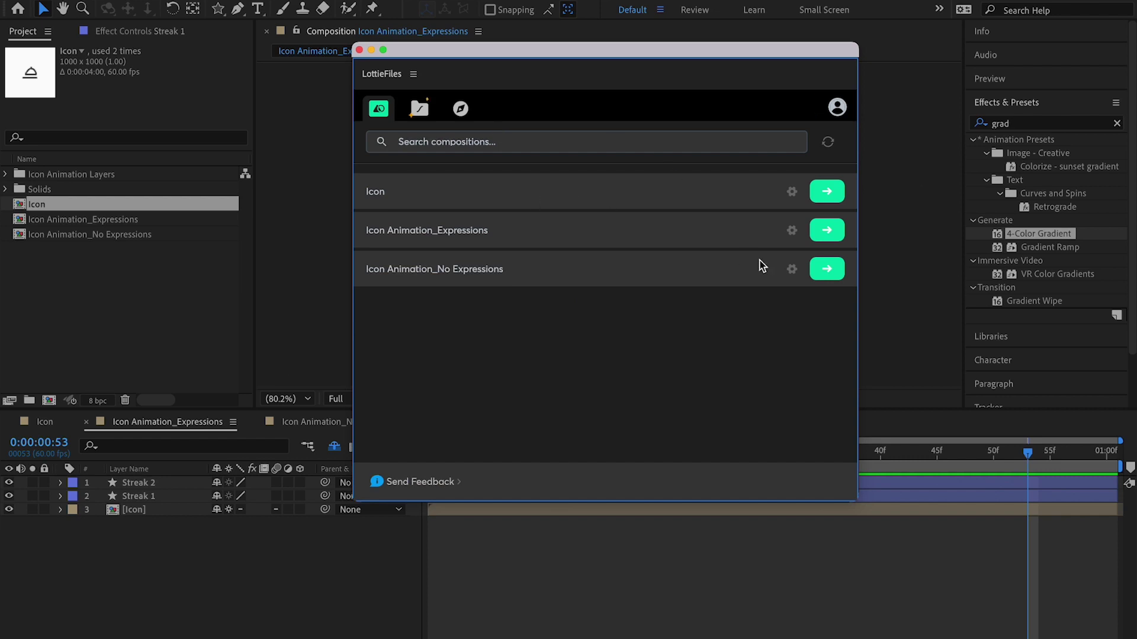
Examine the expression export options in the Icon Animation_Expressions render settings, including keyframe conversion, work area extension and property removal
{"action": "left_click", "coordinate": [795, 229]}
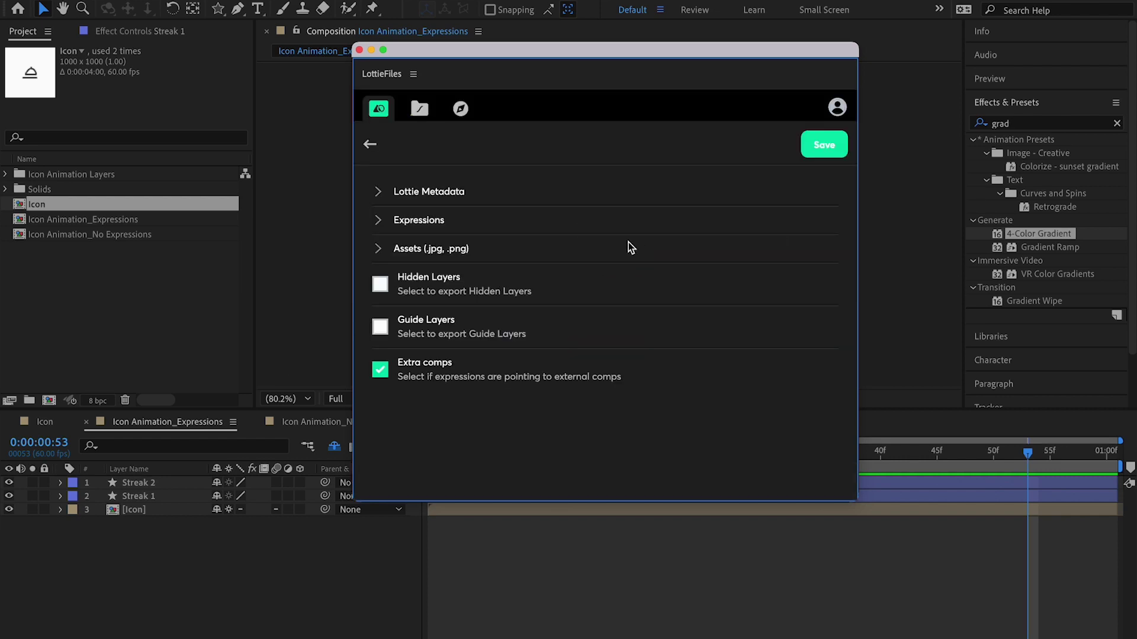
{"action": "left_click", "coordinate": [382, 220]}
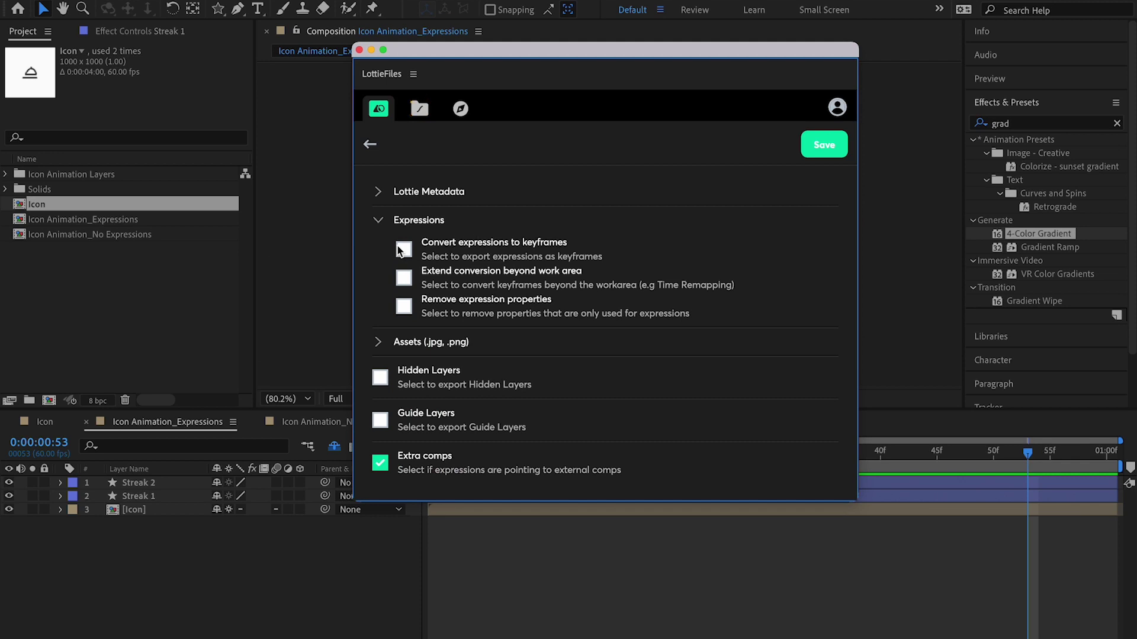
{"action": "left_click_drag", "start_coordinate": [421, 242], "coordinate": [566, 240]}
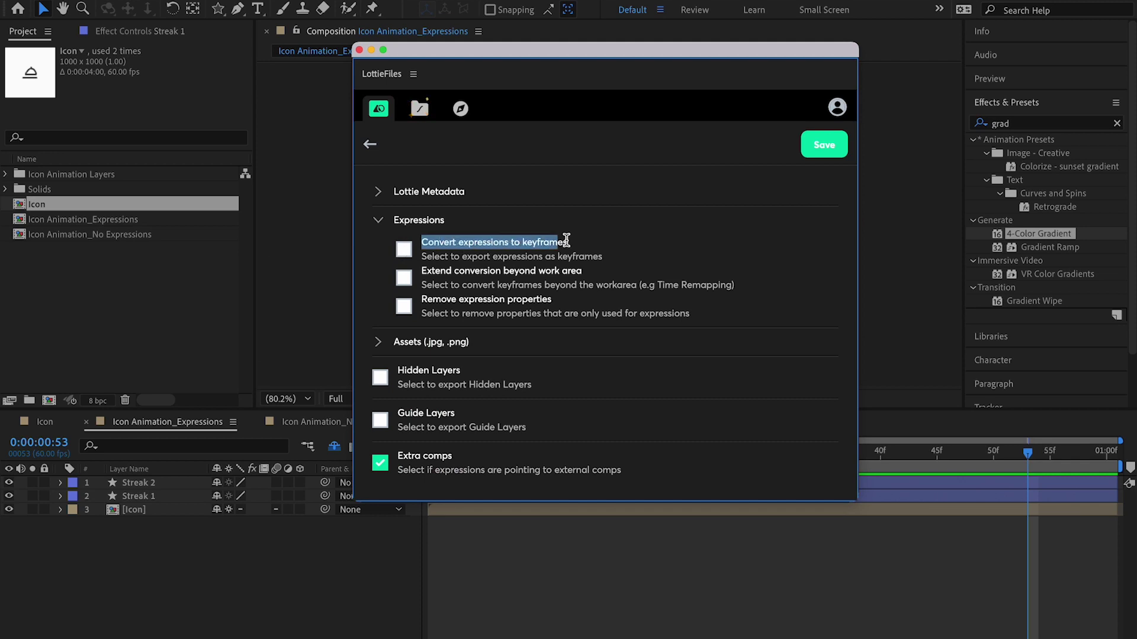
{"action": "left_click", "coordinate": [429, 272]}
{"action": "left_click_drag", "start_coordinate": [430, 272], "coordinate": [587, 275]}
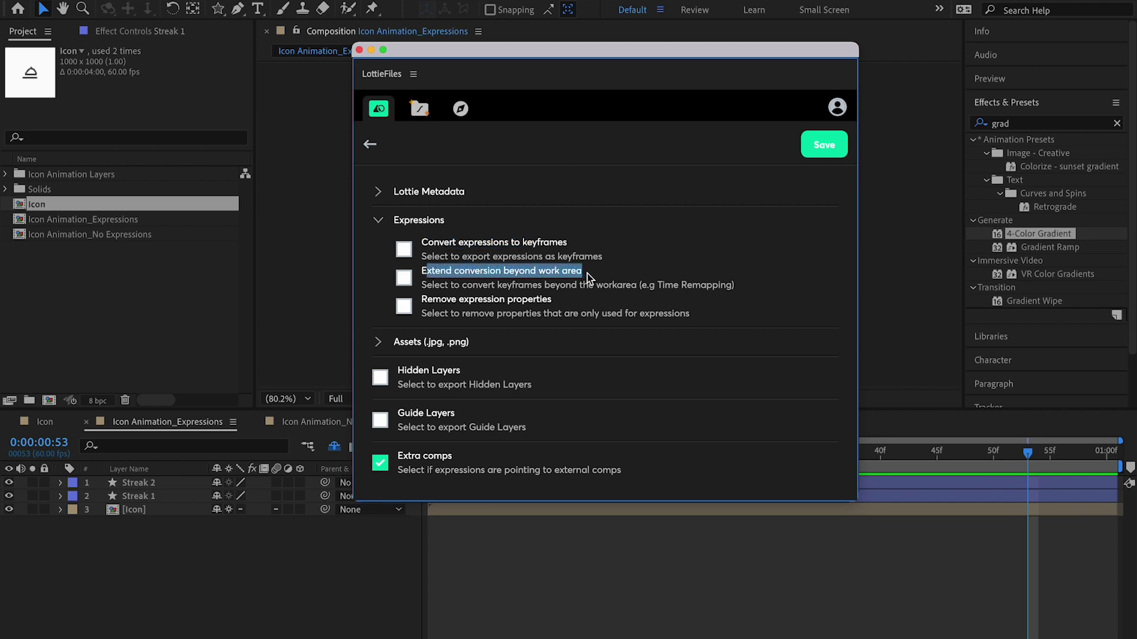
{"action": "left_click", "coordinate": [466, 288]}
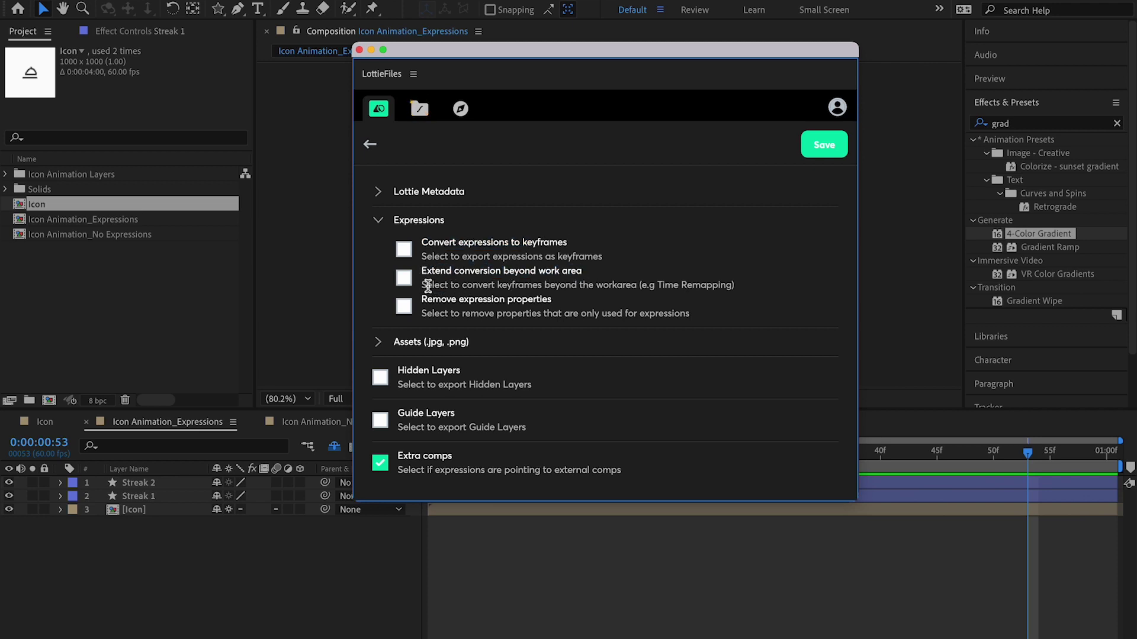
{"action": "left_click_drag", "start_coordinate": [427, 286], "coordinate": [750, 288]}
{"action": "left_click", "coordinate": [748, 288]}
{"action": "left_click_drag", "start_coordinate": [748, 288], "coordinate": [624, 287]}
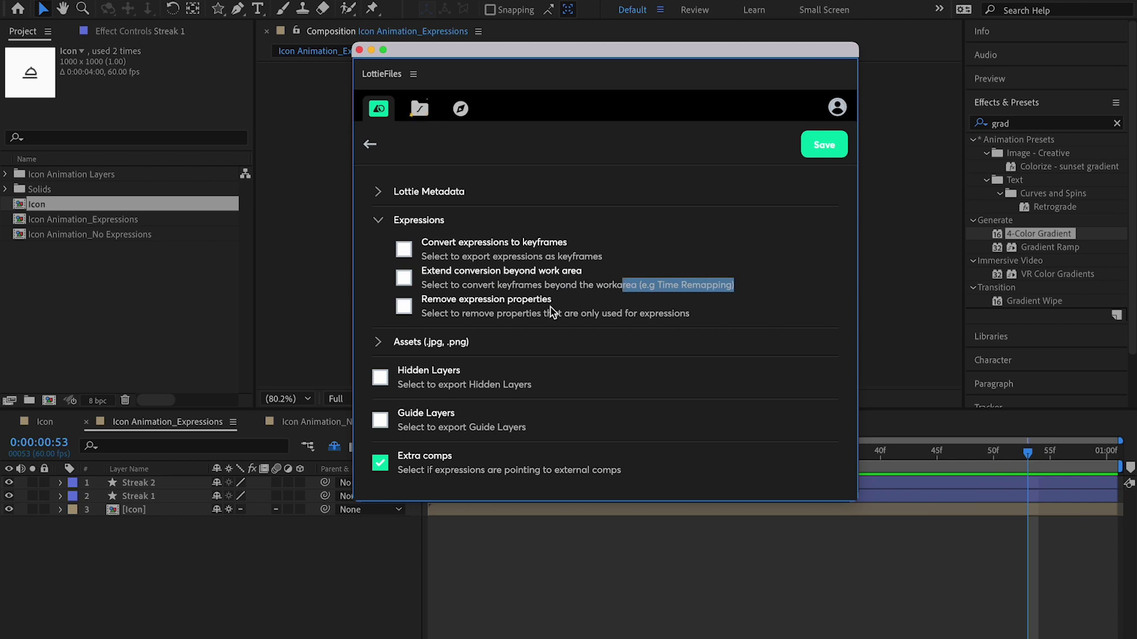
{"action": "left_click_drag", "start_coordinate": [421, 313], "coordinate": [699, 319]}
{"action": "left_click", "coordinate": [693, 310]}
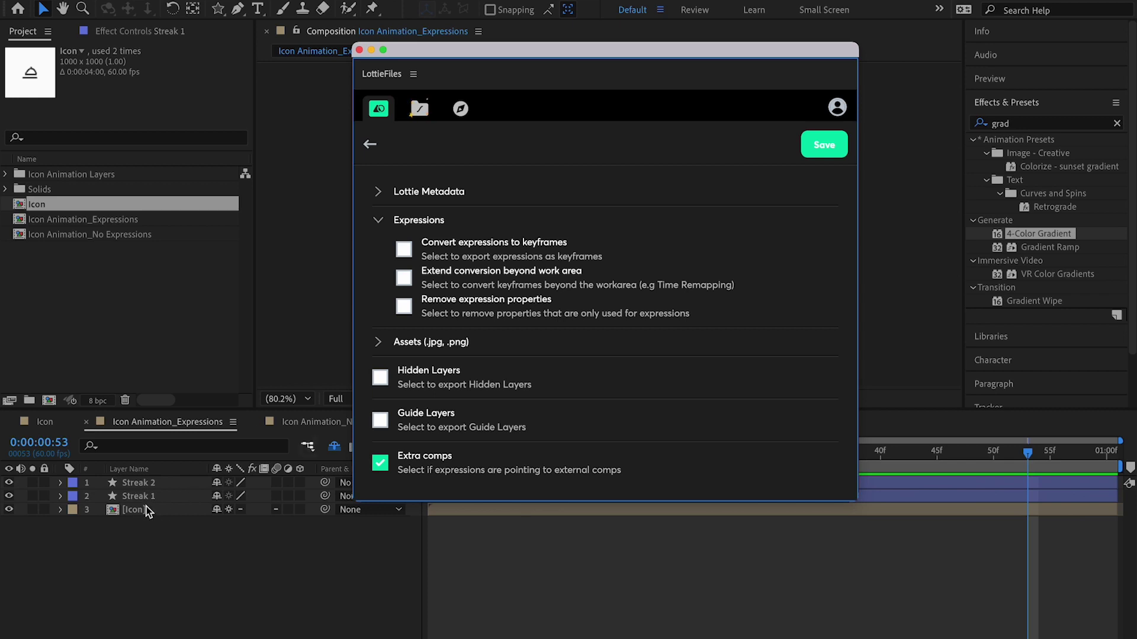
Save the export settings with all three expression options off and render Icon Animation_Expressions
{"action": "left_click", "coordinate": [405, 308]}
{"action": "left_click", "coordinate": [404, 308]}
{"action": "left_click", "coordinate": [824, 146]}
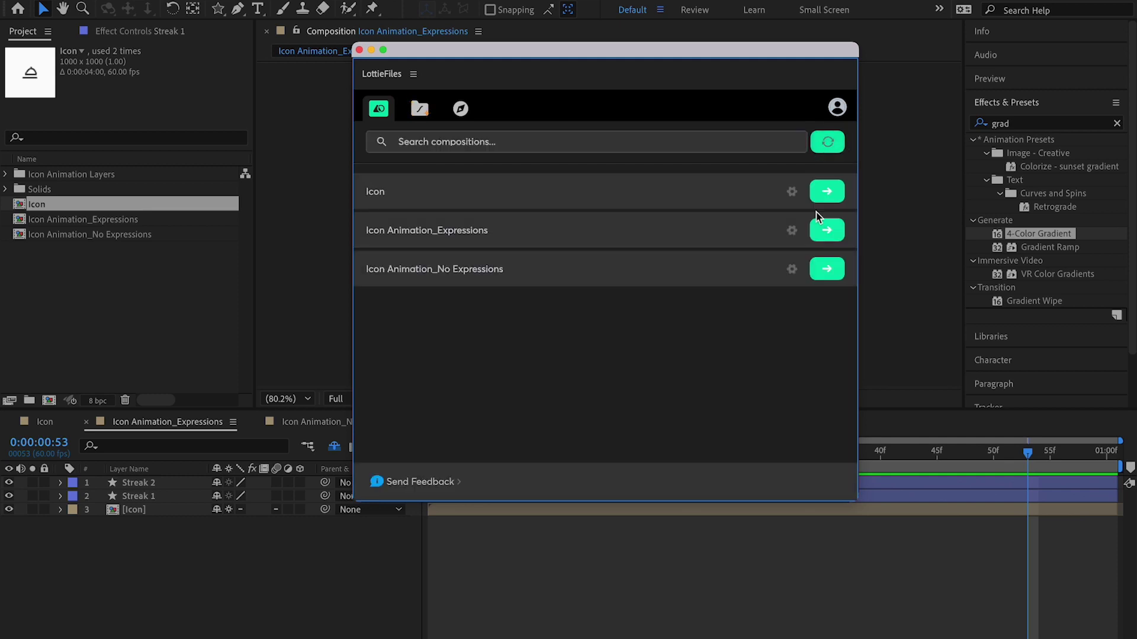
{"action": "left_click", "coordinate": [821, 232]}
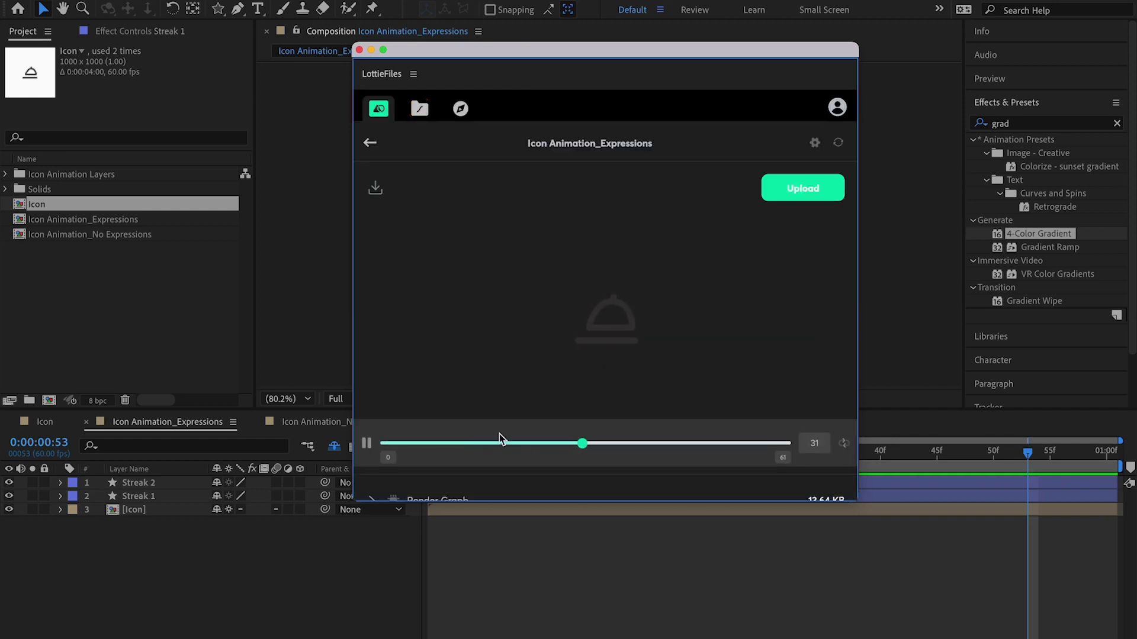
Set the Lottie preview background to white (#FFFFFF) and watch the rendered animation in a taller extension window
{"action": "scroll", "coordinate": [493, 476], "scroll_direction": "down", "scroll_amount": 2}
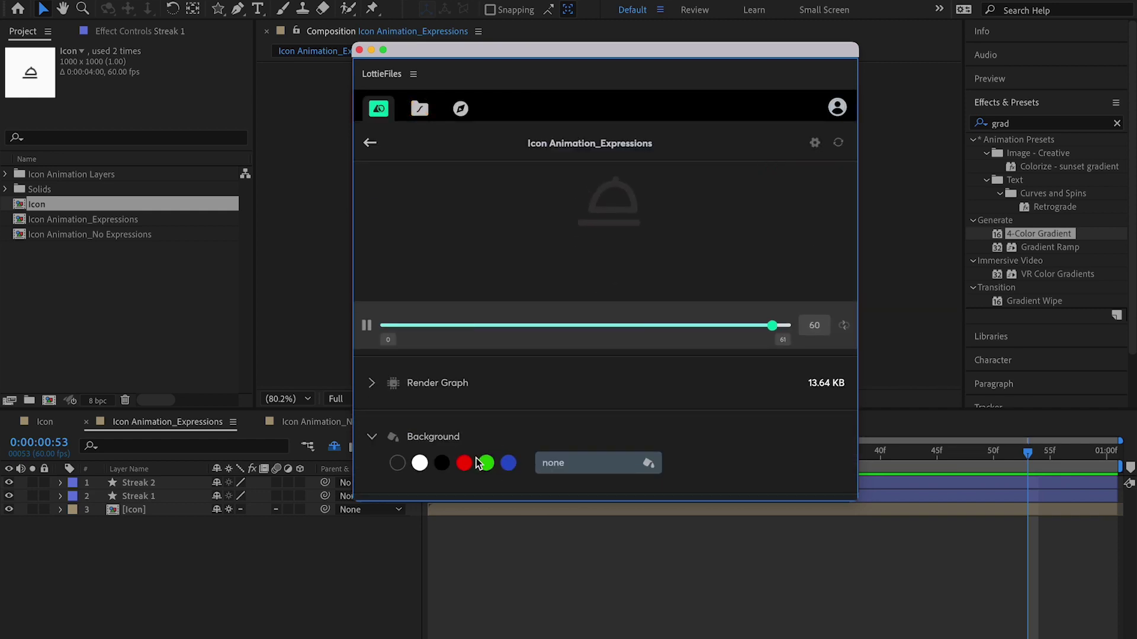
{"action": "left_click", "coordinate": [418, 464]}
{"action": "left_click_drag", "start_coordinate": [471, 501], "coordinate": [472, 594]}
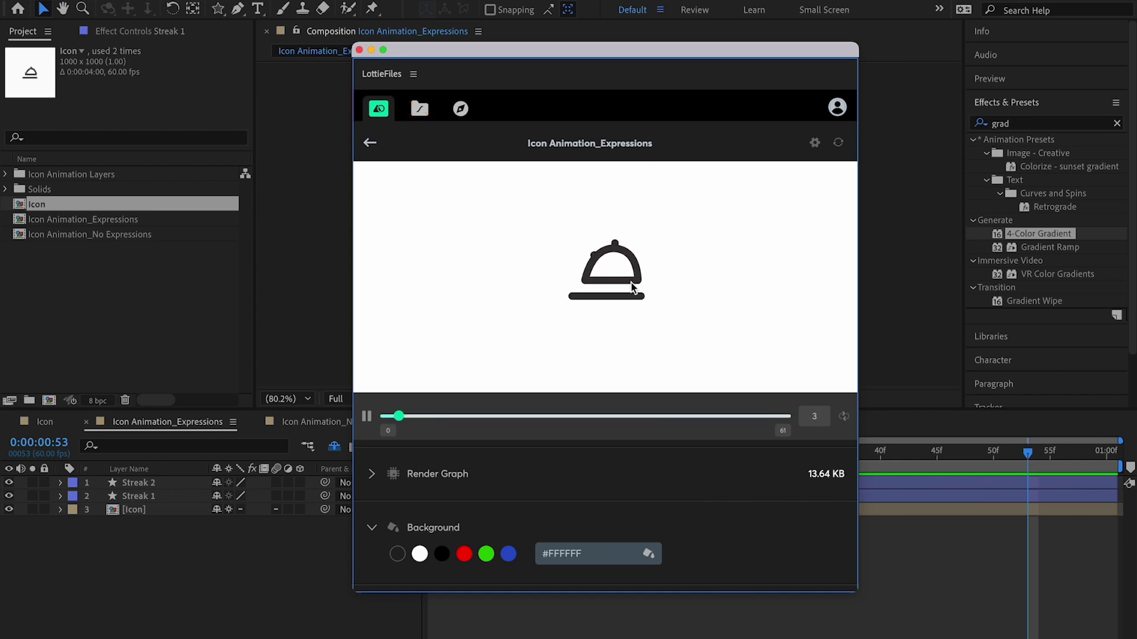
{"action": "left_click", "coordinate": [366, 418]}
Minimize the LottieFiles window and play the original composition to compare it with the render
{"action": "left_click", "coordinate": [371, 51]}
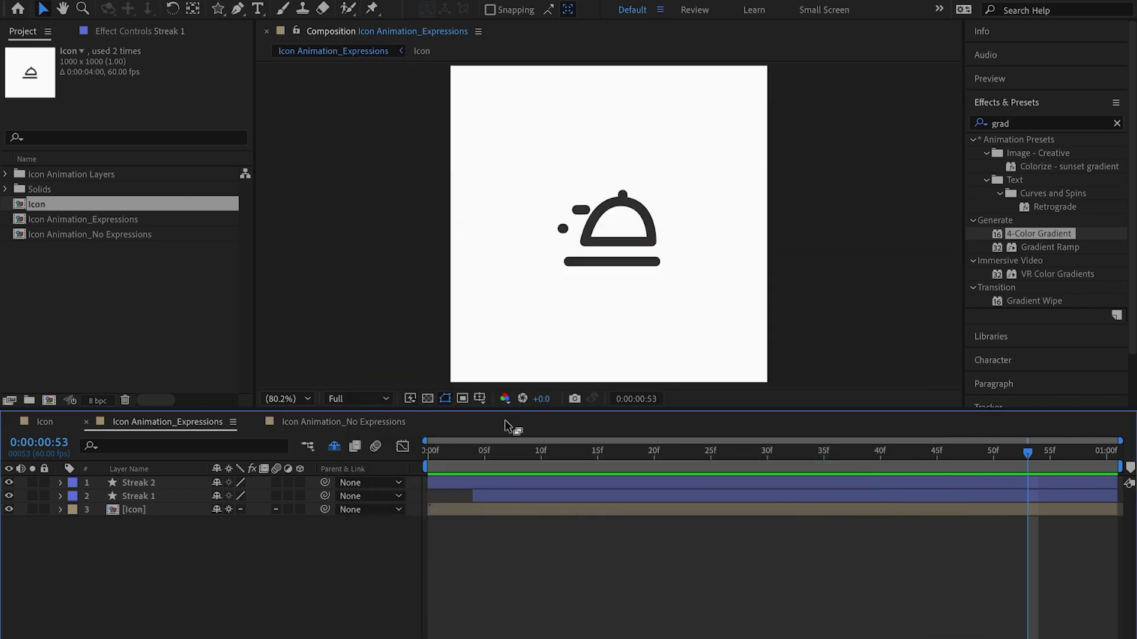
{"action": "left_click", "coordinate": [493, 450]}
{"action": "key", "text": "space"}
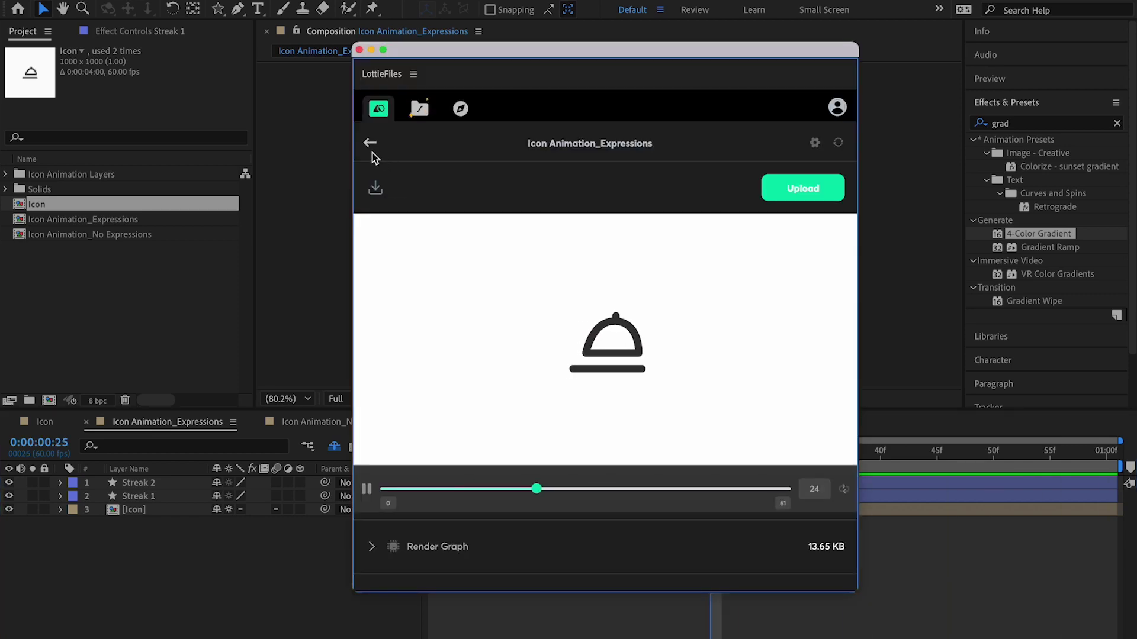
Enable Convert expressions to keyframes in the Icon Animation_Expressions export settings, save them, and render the composition again
{"action": "left_click", "coordinate": [369, 144]}
{"action": "left_click", "coordinate": [792, 230]}
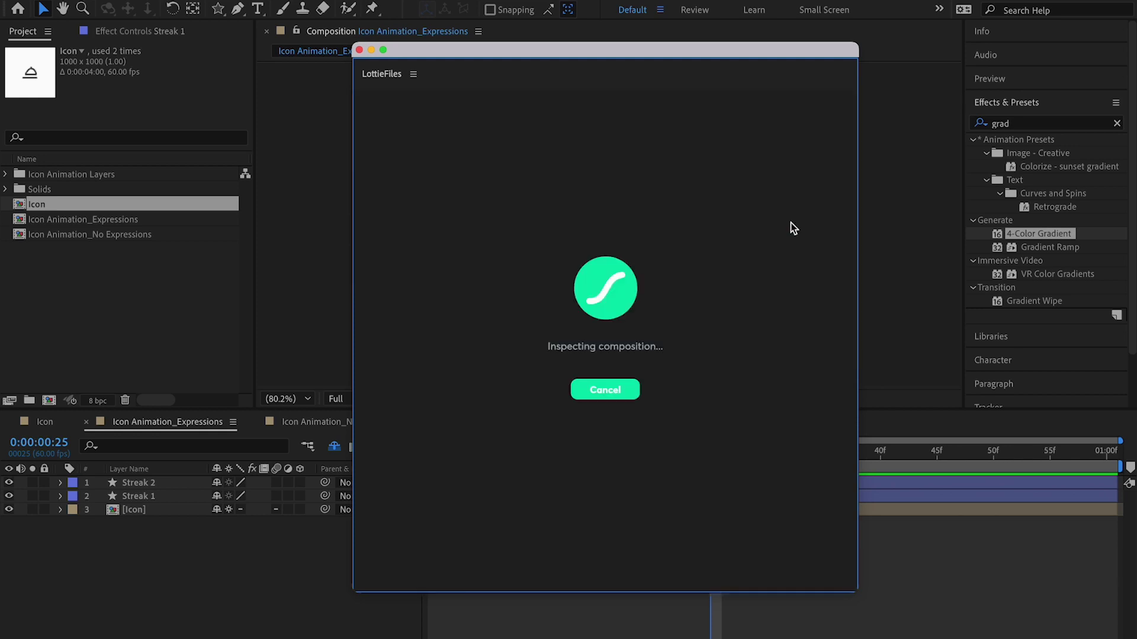
{"action": "left_click", "coordinate": [379, 221]}
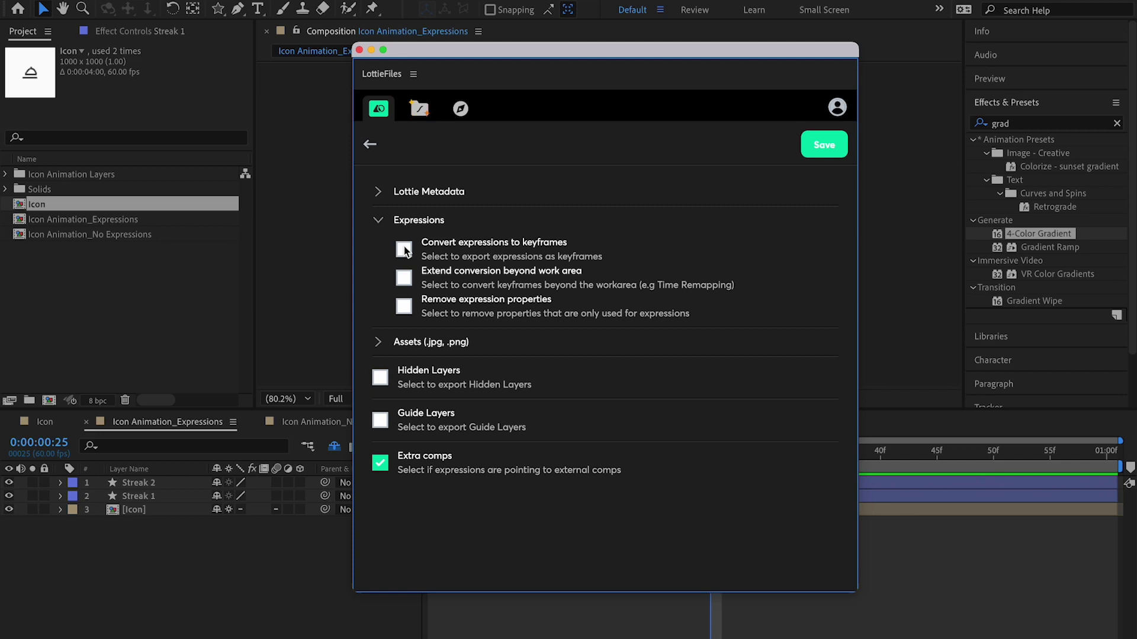
{"action": "left_click", "coordinate": [405, 251]}
{"action": "left_click", "coordinate": [820, 145]}
{"action": "left_click", "coordinate": [827, 230]}
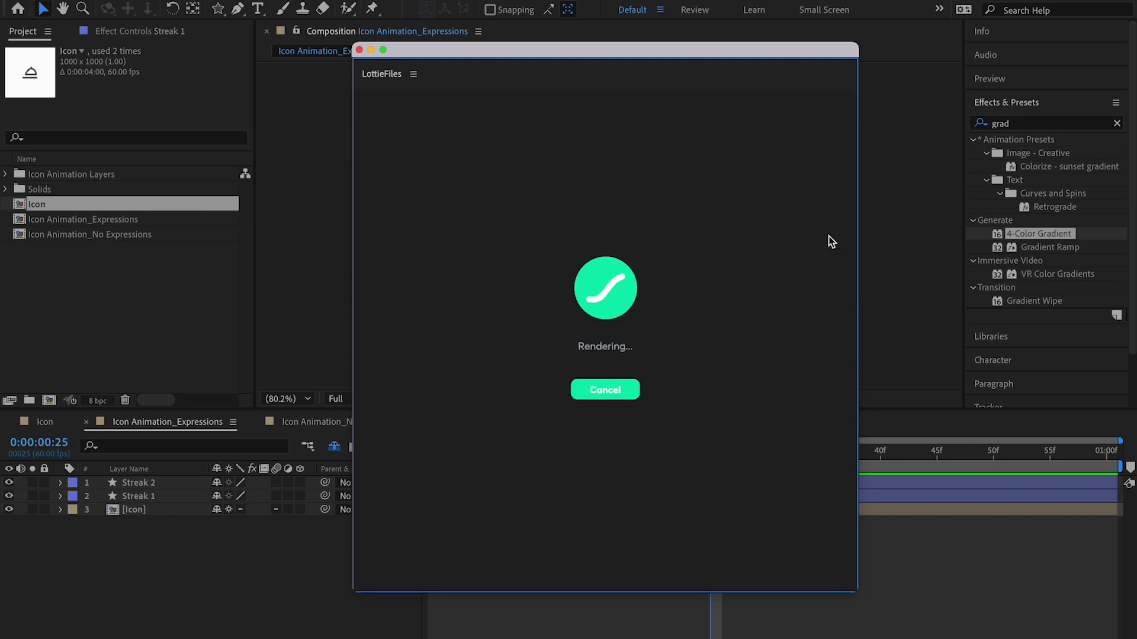
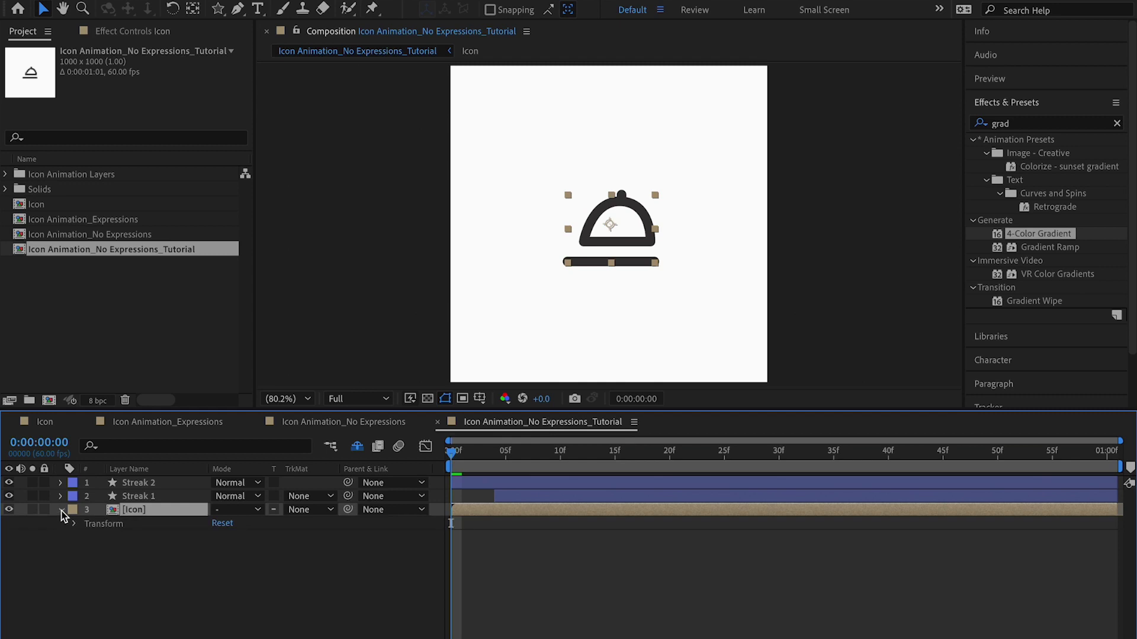
Convert the Icon layer's Position expression to keyframes in the Icon Animation_No Expressions_Tutorial composition
{"action": "key", "text": "p"}
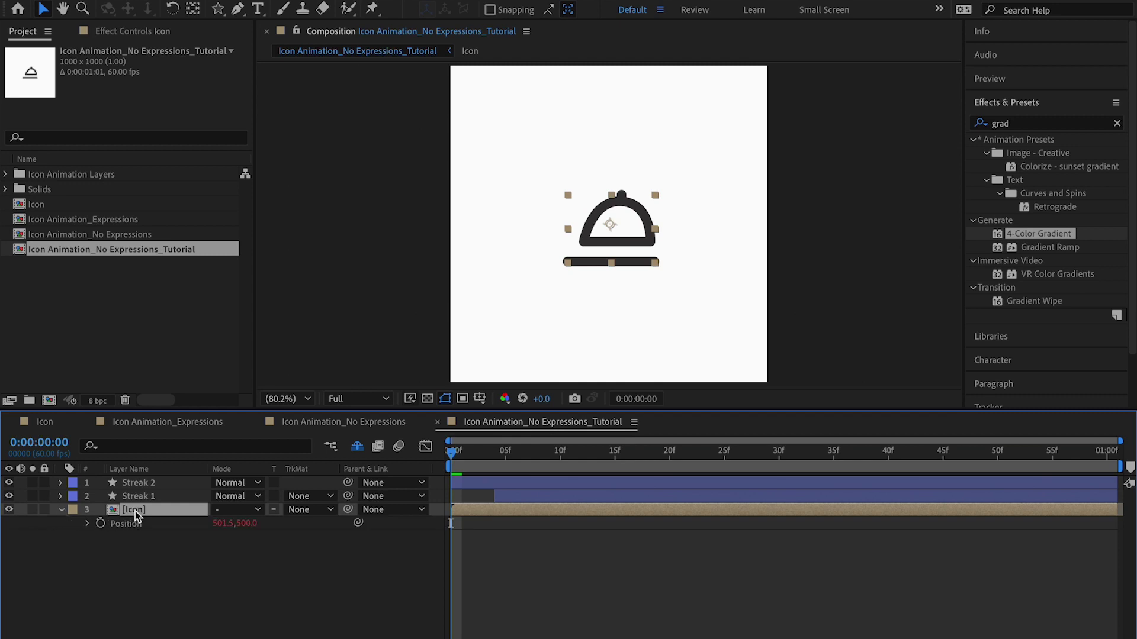
{"action": "left_click", "coordinate": [135, 526]}
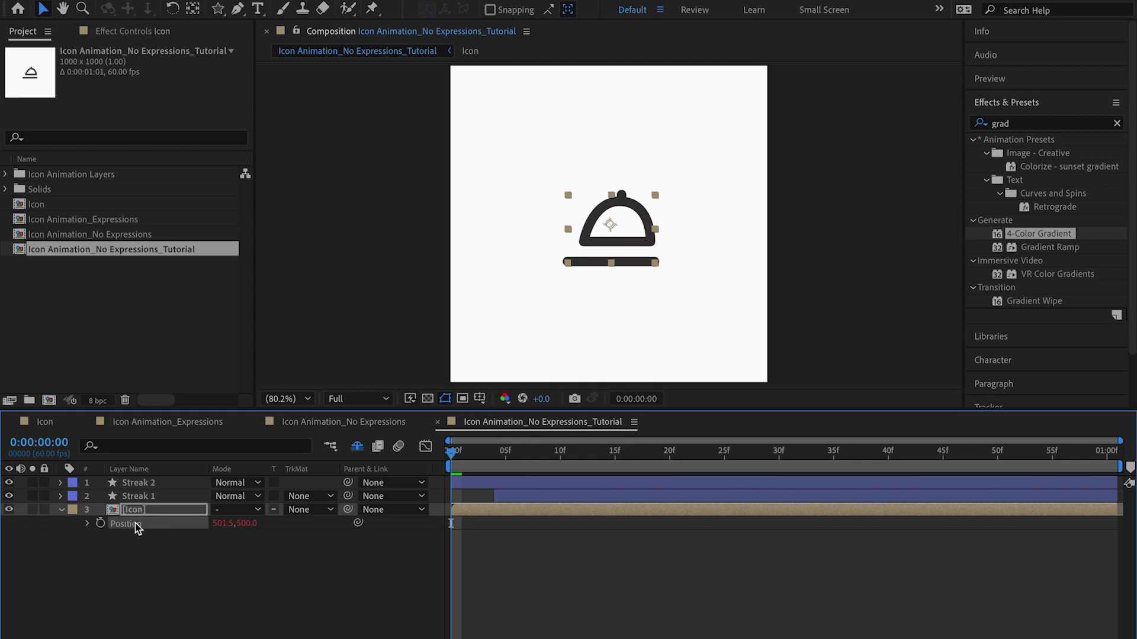
{"action": "right_click", "coordinate": [136, 526]}
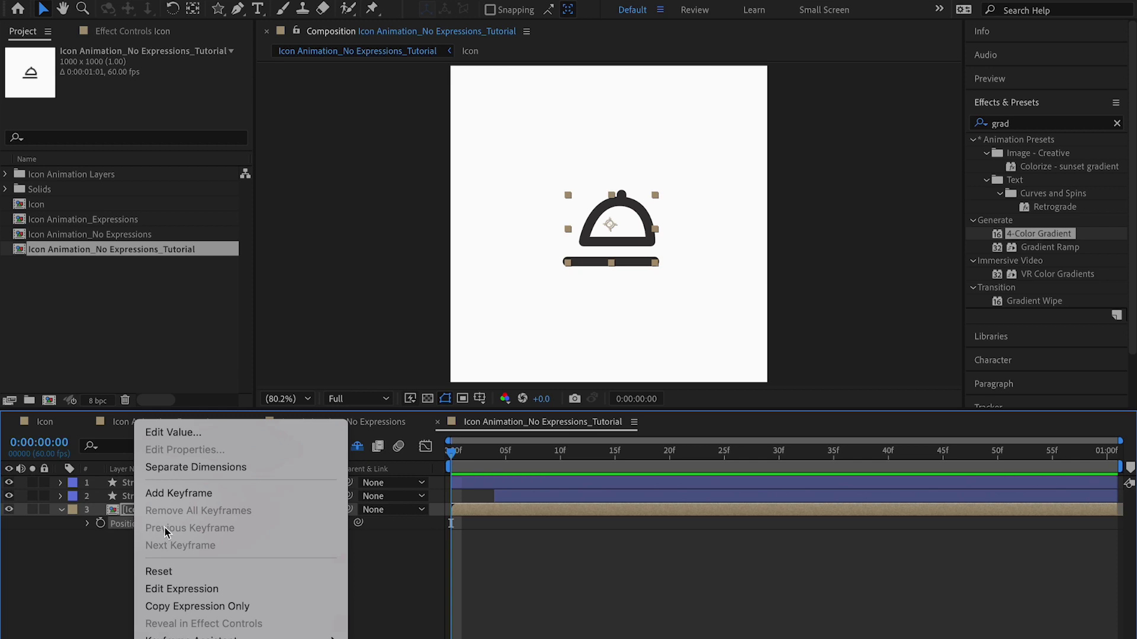
{"action": "mouse_move", "coordinate": [190, 636]}
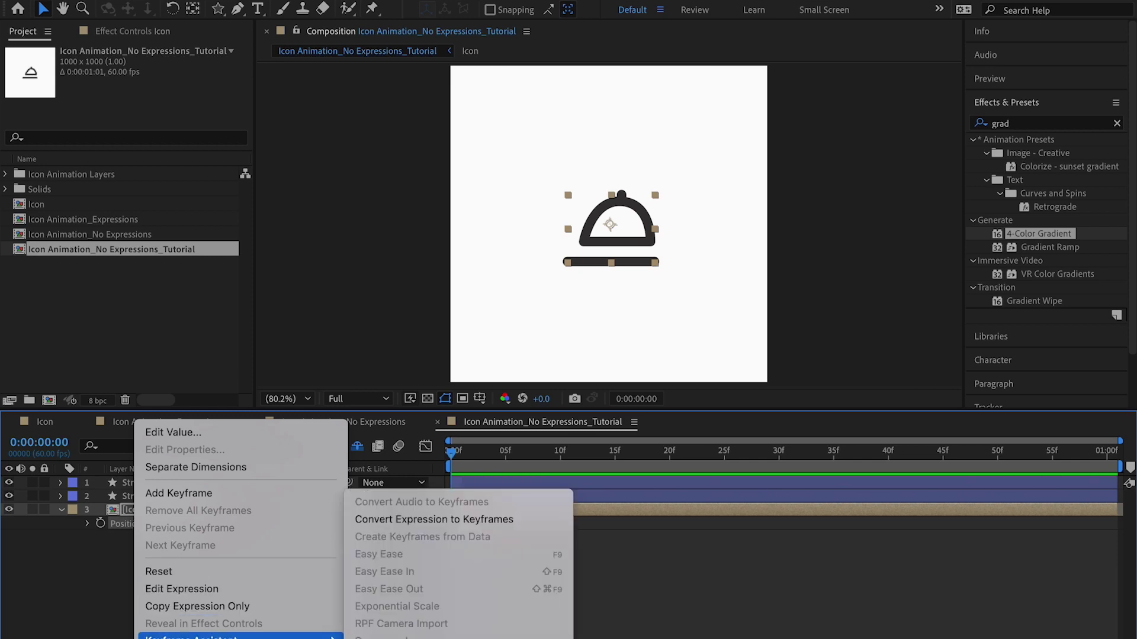
{"action": "left_click", "coordinate": [429, 527]}
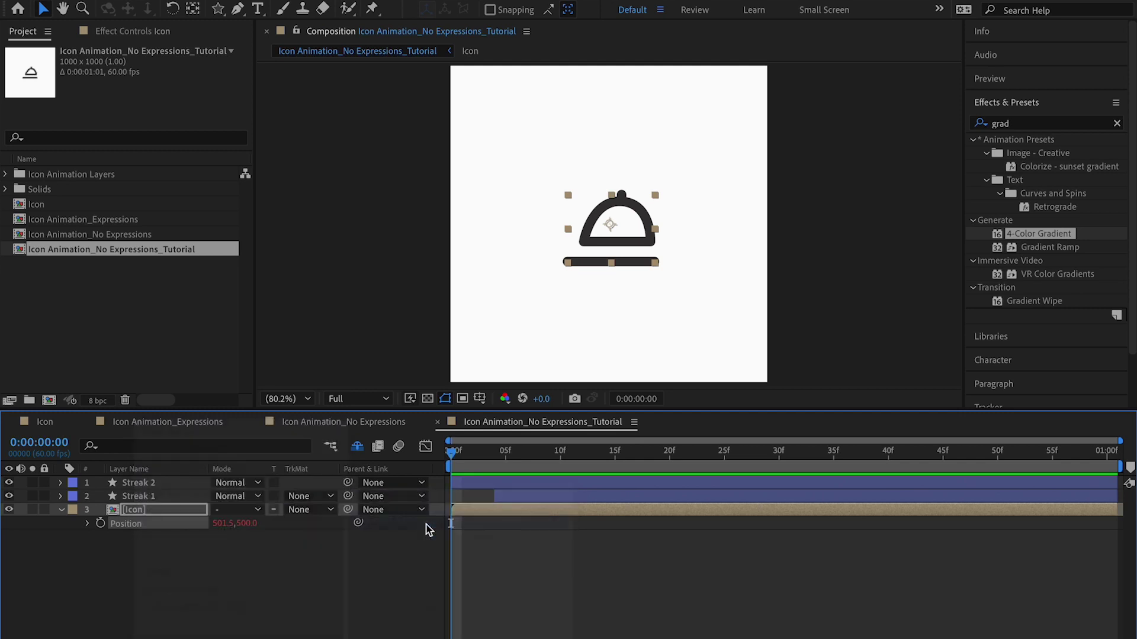
{"action": "left_click", "coordinate": [424, 560]}
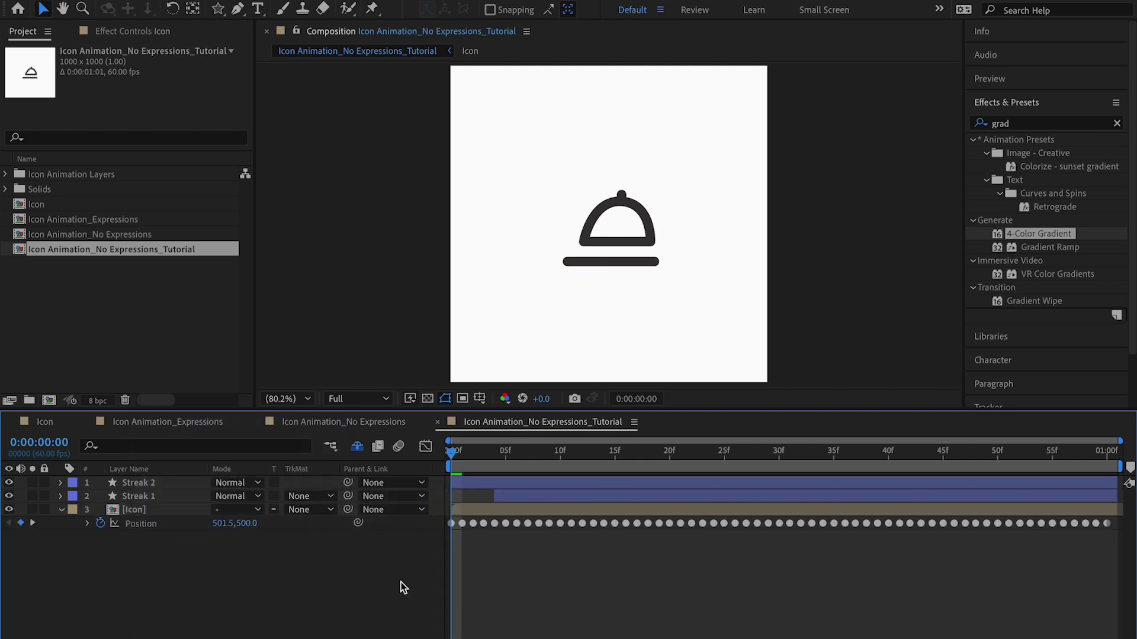
Preview the animation from the start with the Icon layer's converted Position keyframes
{"action": "mouse_move", "coordinate": [663, 533]}
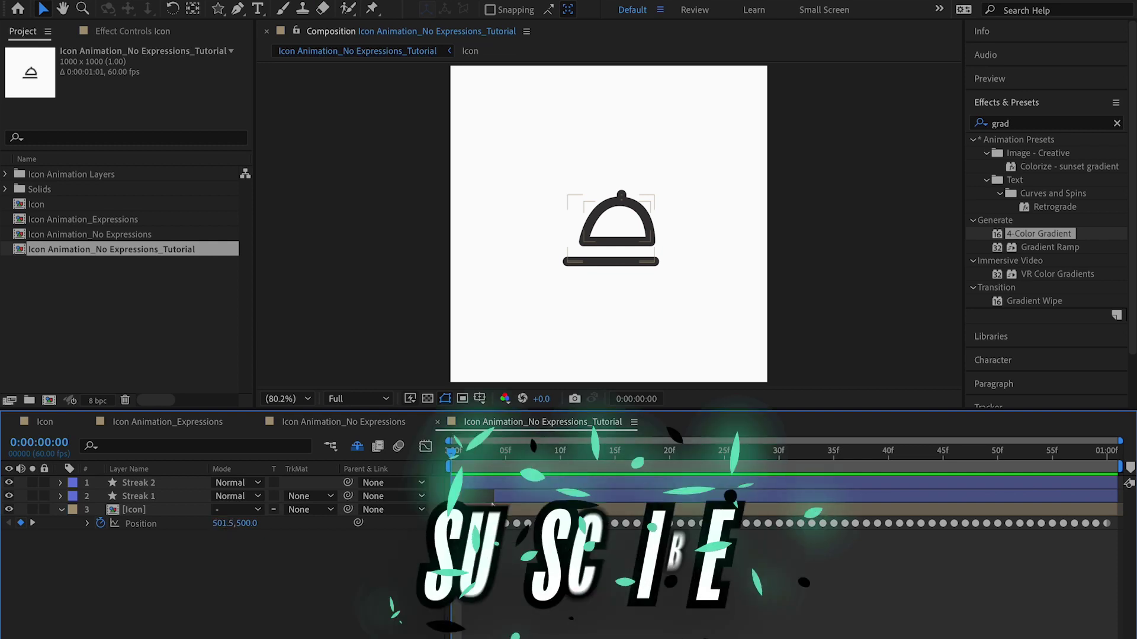
{"action": "left_click_drag", "start_coordinate": [457, 458], "coordinate": [324, 452]}
{"action": "key", "text": "space"}
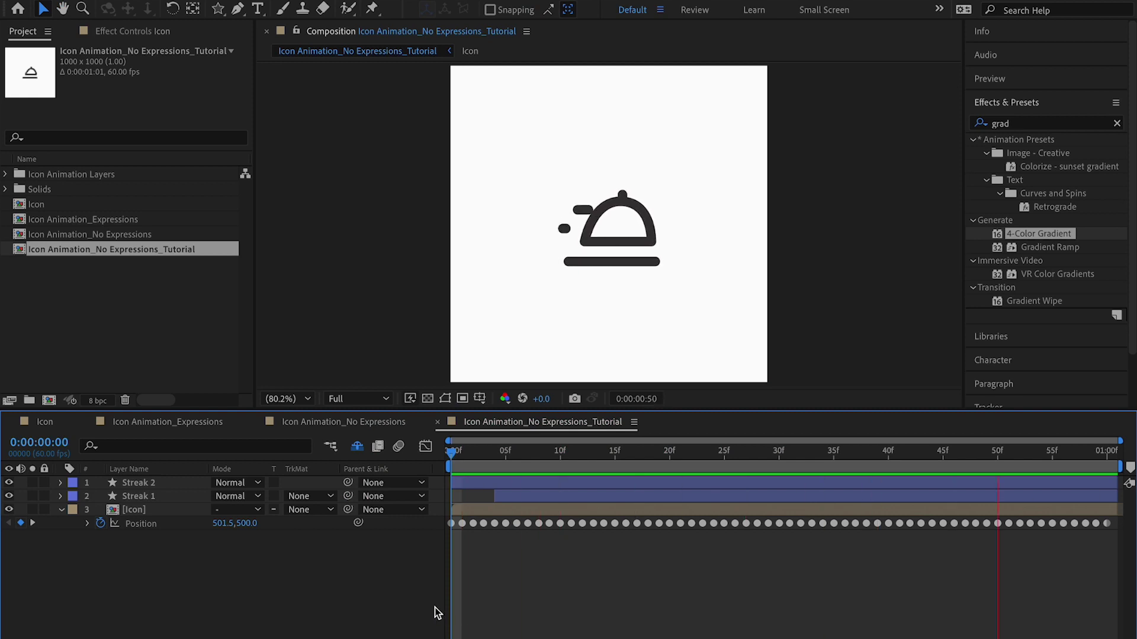
{"action": "key", "text": "space"}
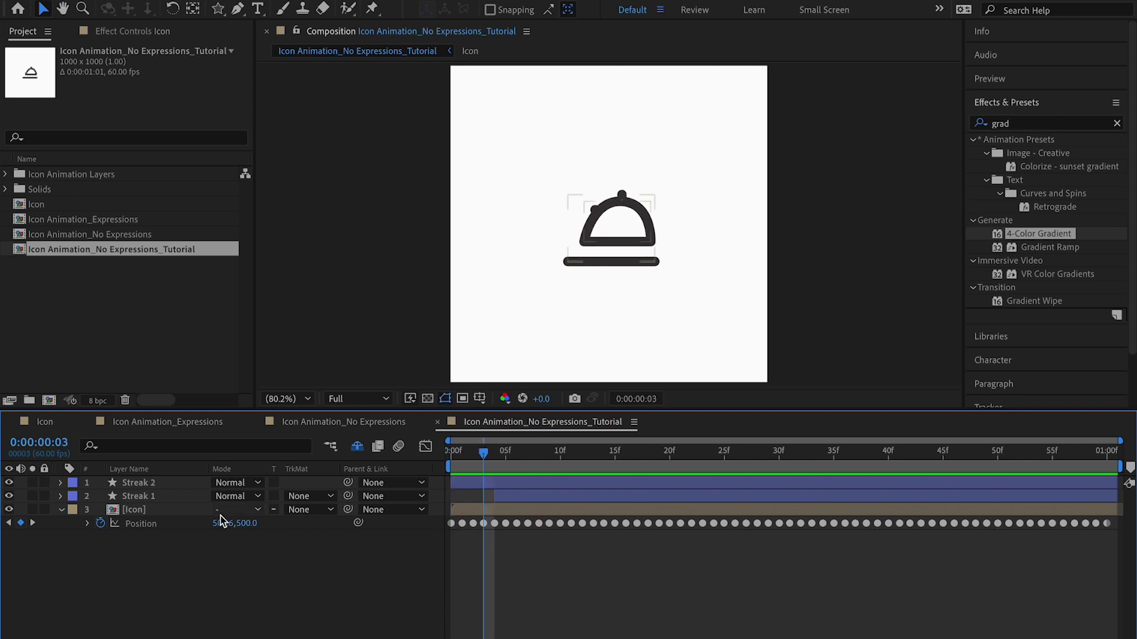
Reveal Streak 1's Position loopOut() expression and convert it to keyframes
{"action": "left_click", "coordinate": [165, 501]}
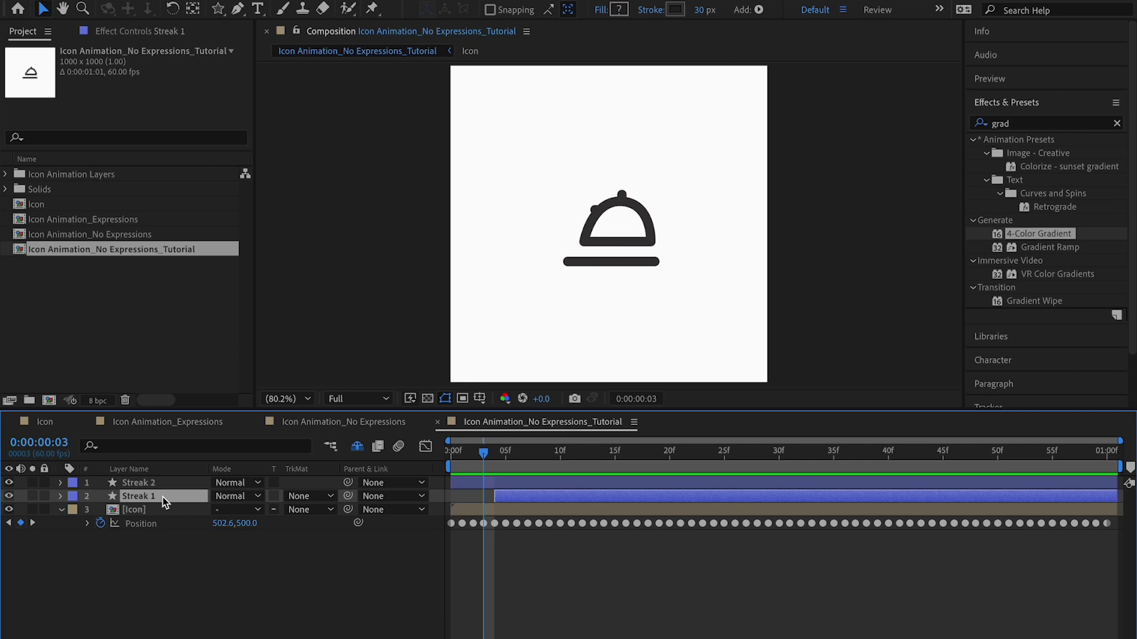
{"action": "key", "text": "p"}
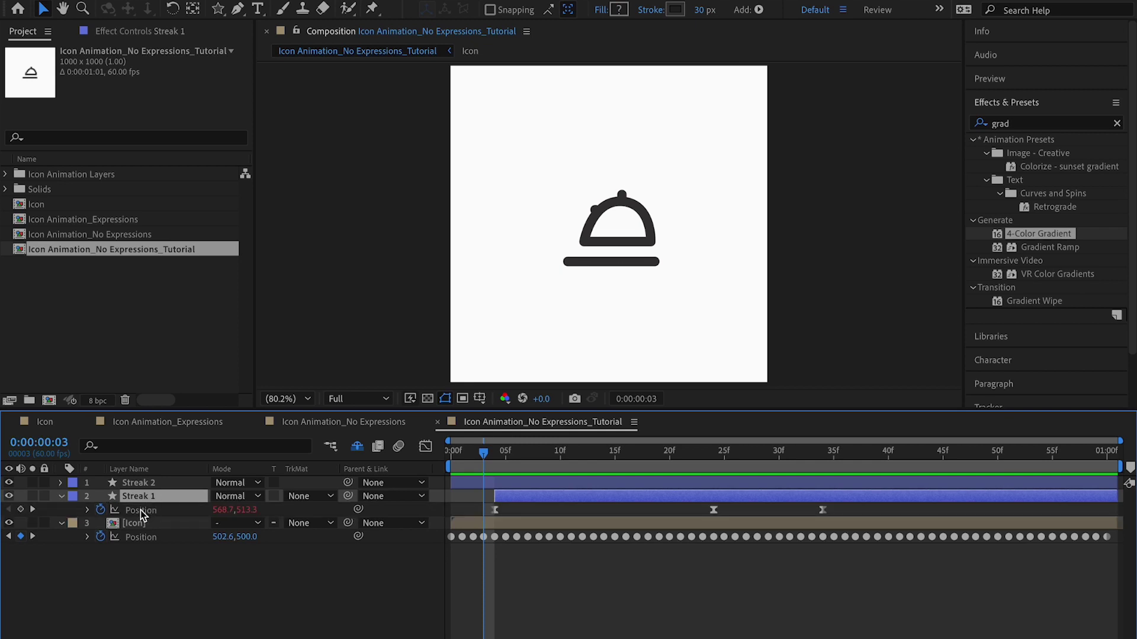
{"action": "left_click", "coordinate": [140, 510]}
{"action": "type", "text": "loopOut()"}
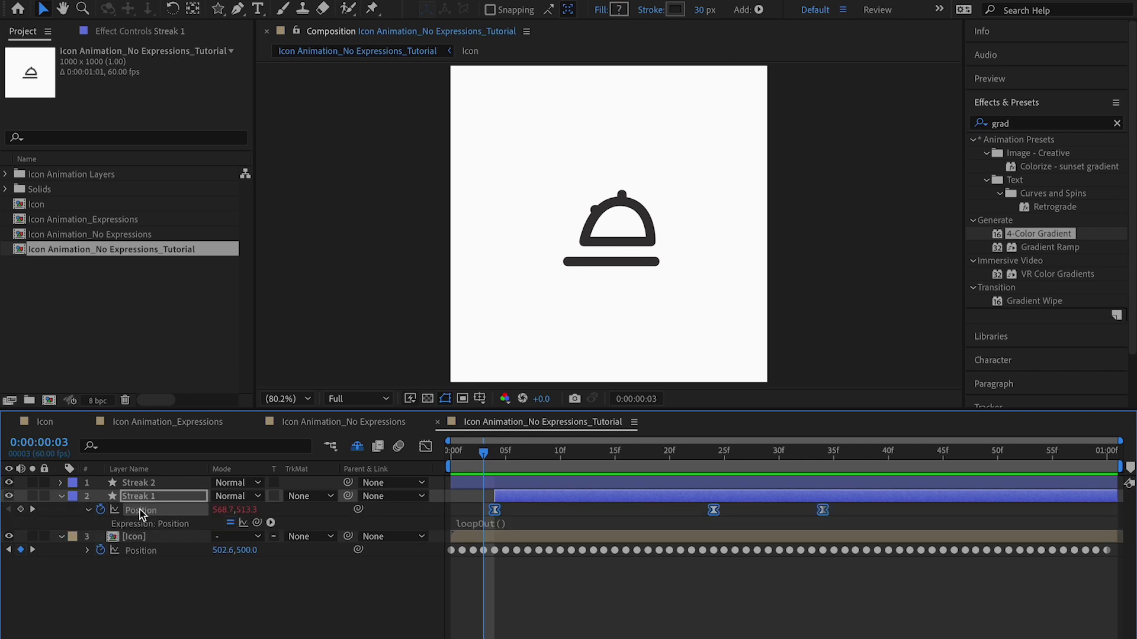
{"action": "right_click", "coordinate": [141, 512]}
{"action": "mouse_move", "coordinate": [195, 635]}
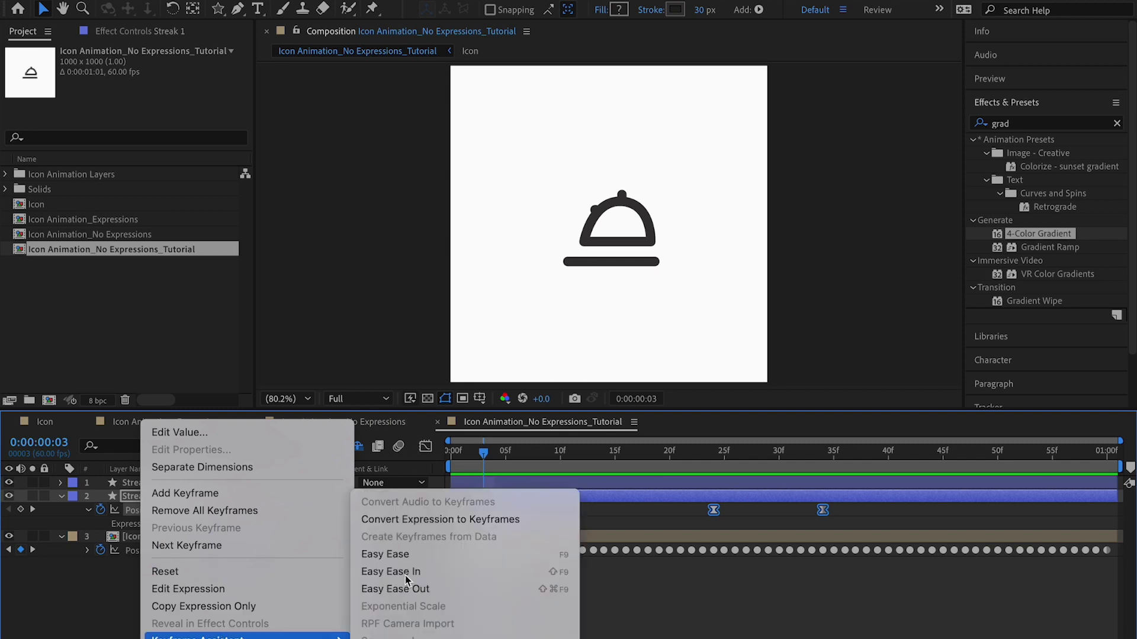
{"action": "left_click", "coordinate": [457, 520]}
Convert Streak 2's Position loopOut() expression to keyframes and collapse the layer
{"action": "left_click", "coordinate": [161, 482]}
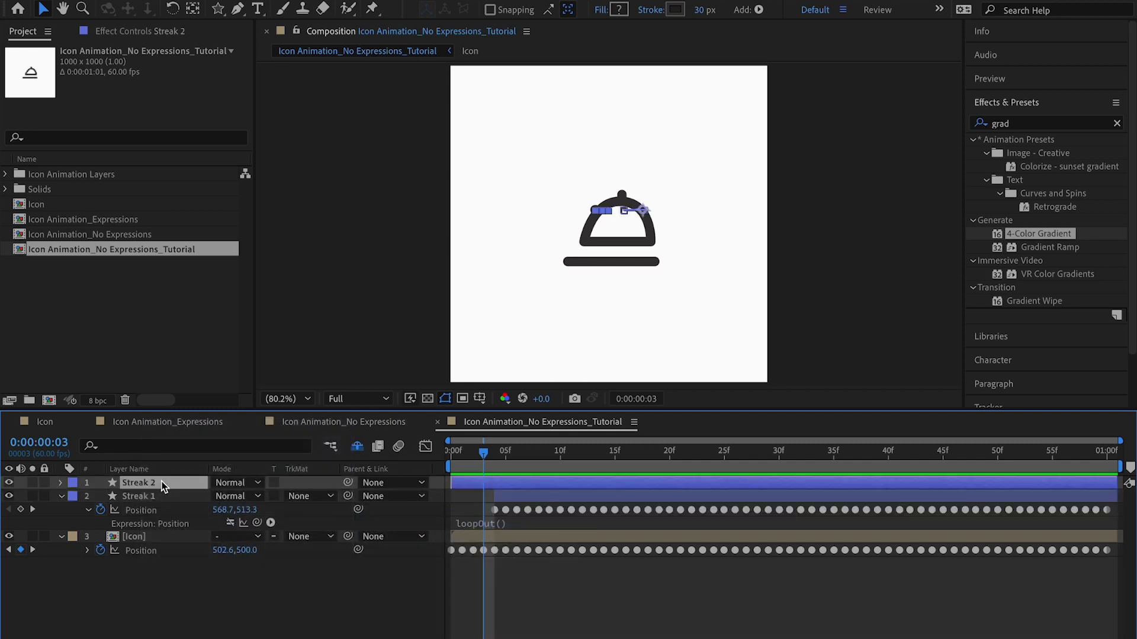
{"action": "key", "text": "p"}
{"action": "left_click", "coordinate": [142, 497]}
{"action": "key", "text": "ctrl+v"}
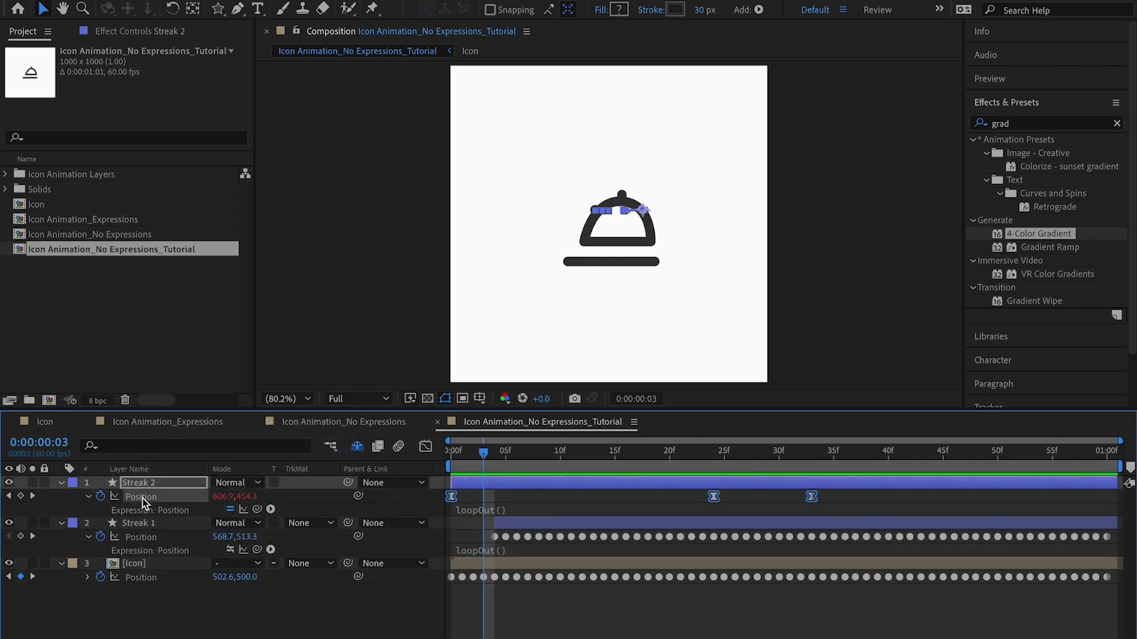
{"action": "right_click", "coordinate": [142, 499]}
{"action": "mouse_move", "coordinate": [195, 636]}
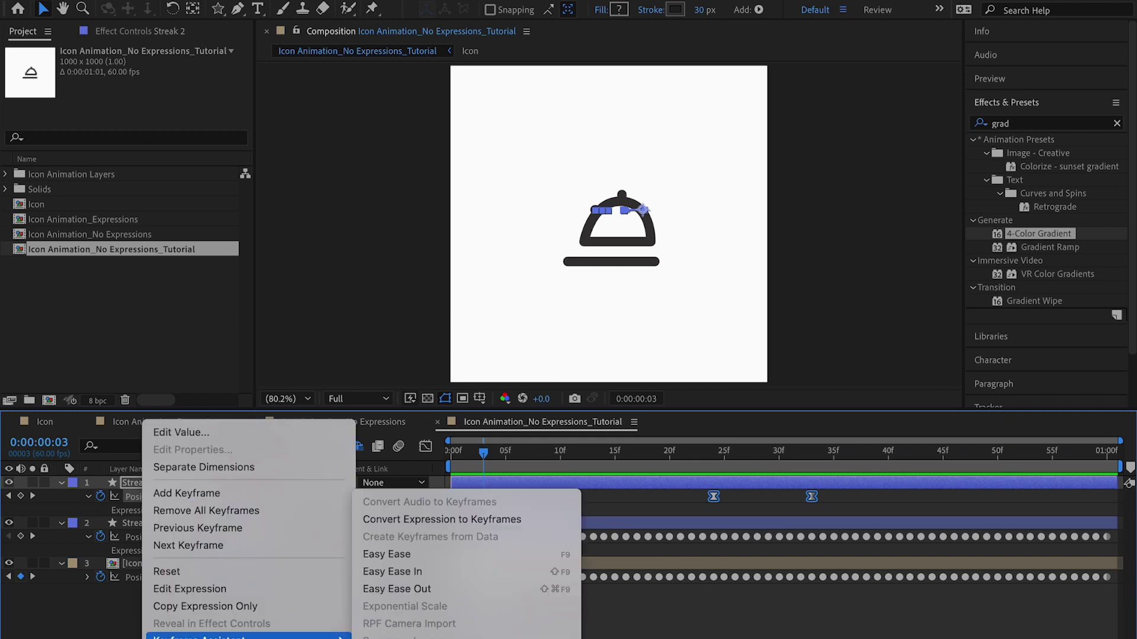
{"action": "left_click", "coordinate": [466, 518]}
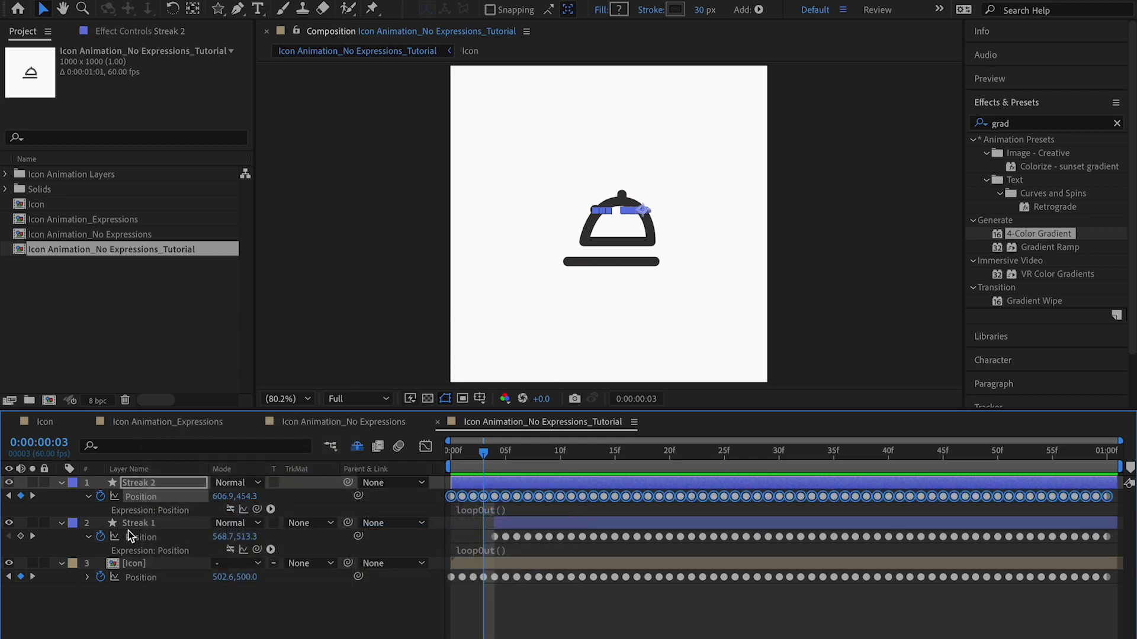
{"action": "left_click", "coordinate": [142, 488]}
{"action": "left_click", "coordinate": [62, 483]}
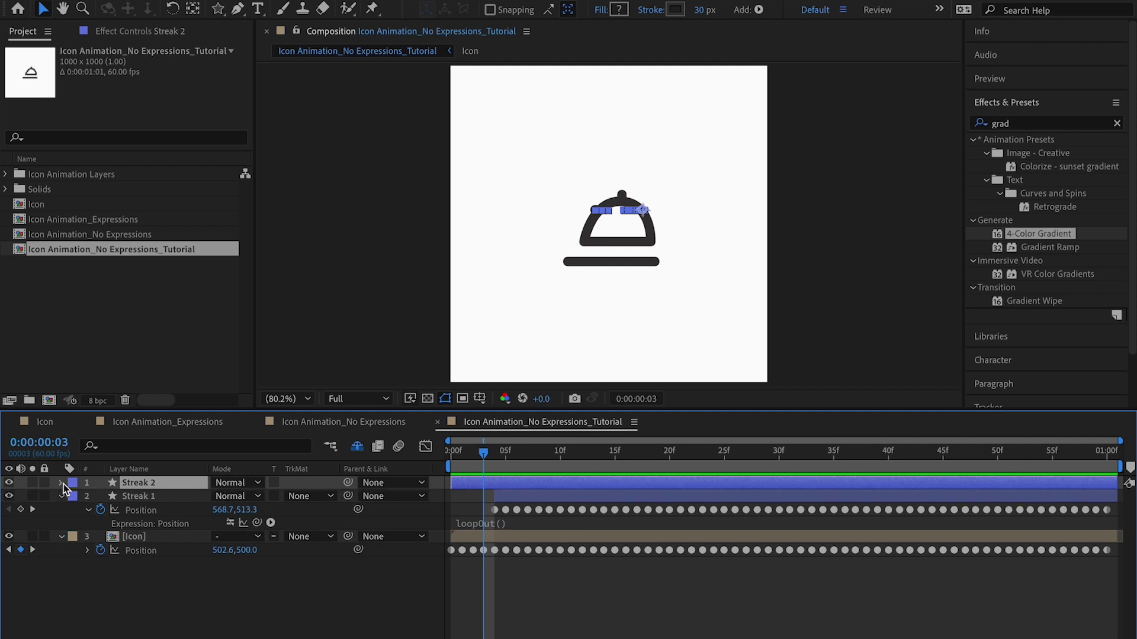
Expand Streak 2's Contents down to the Trim Paths 1 properties inside Group 1
{"action": "left_click", "coordinate": [62, 483]}
{"action": "left_click", "coordinate": [76, 511]}
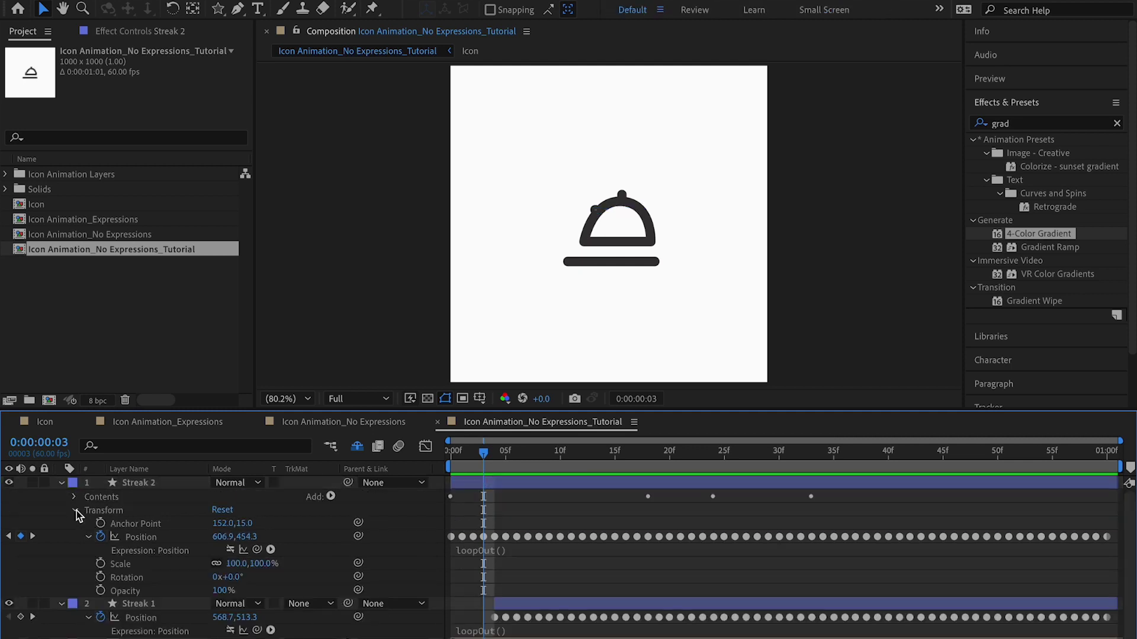
{"action": "left_click", "coordinate": [75, 510]}
{"action": "left_click", "coordinate": [75, 510]}
{"action": "left_click", "coordinate": [75, 510]}
{"action": "left_click", "coordinate": [76, 497]}
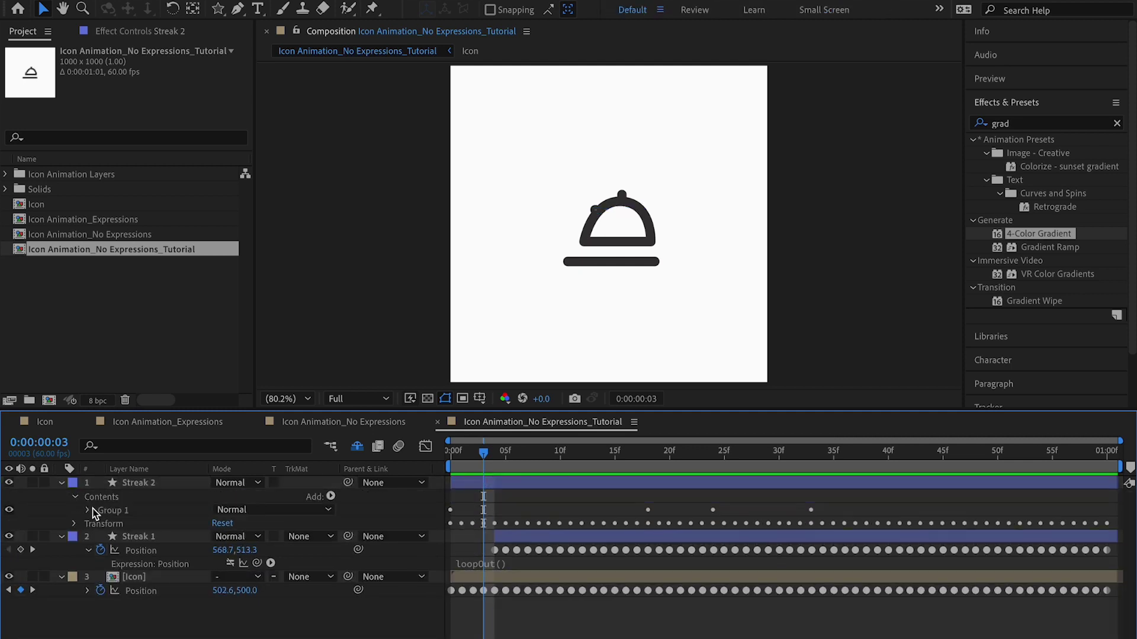
{"action": "left_click", "coordinate": [89, 511]}
{"action": "left_click", "coordinate": [101, 537]}
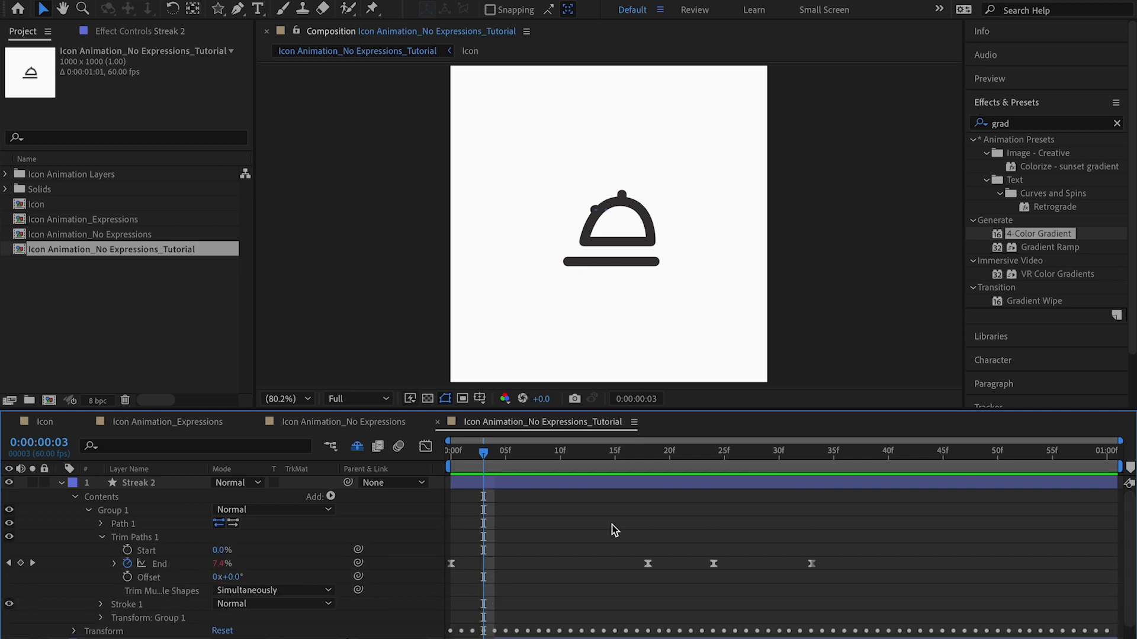
Convert the loopOut() expression on Streak 2's Trim Paths End property to keyframes and collapse the layer
{"action": "left_click", "coordinate": [160, 564]}
{"action": "type", "text": "loopOut()"}
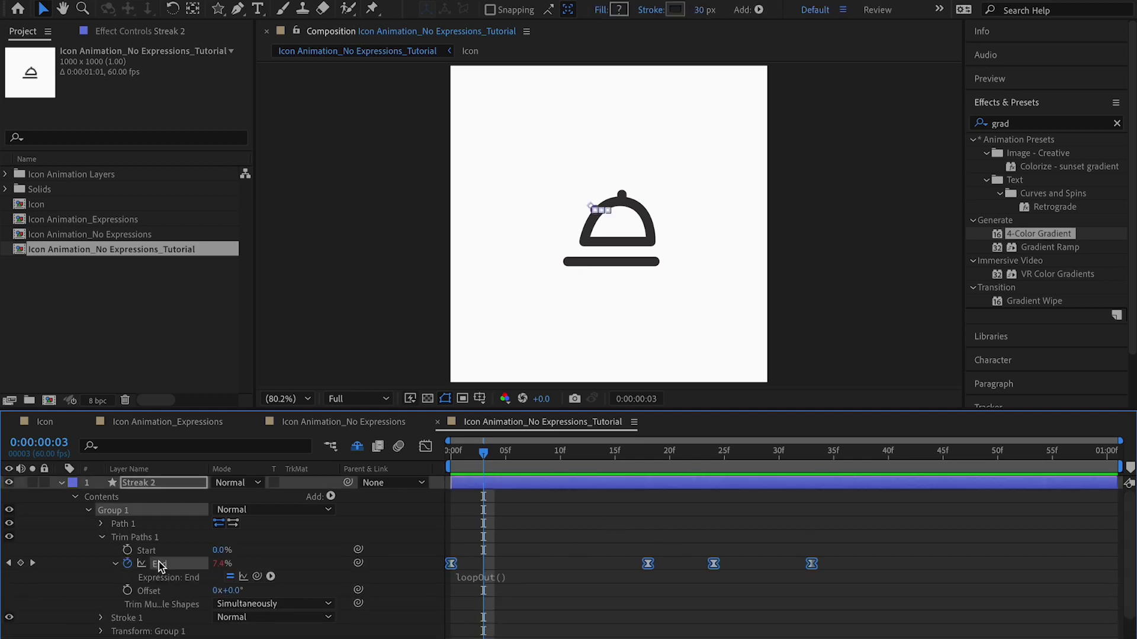
{"action": "right_click", "coordinate": [159, 564]}
{"action": "mouse_move", "coordinate": [283, 632]}
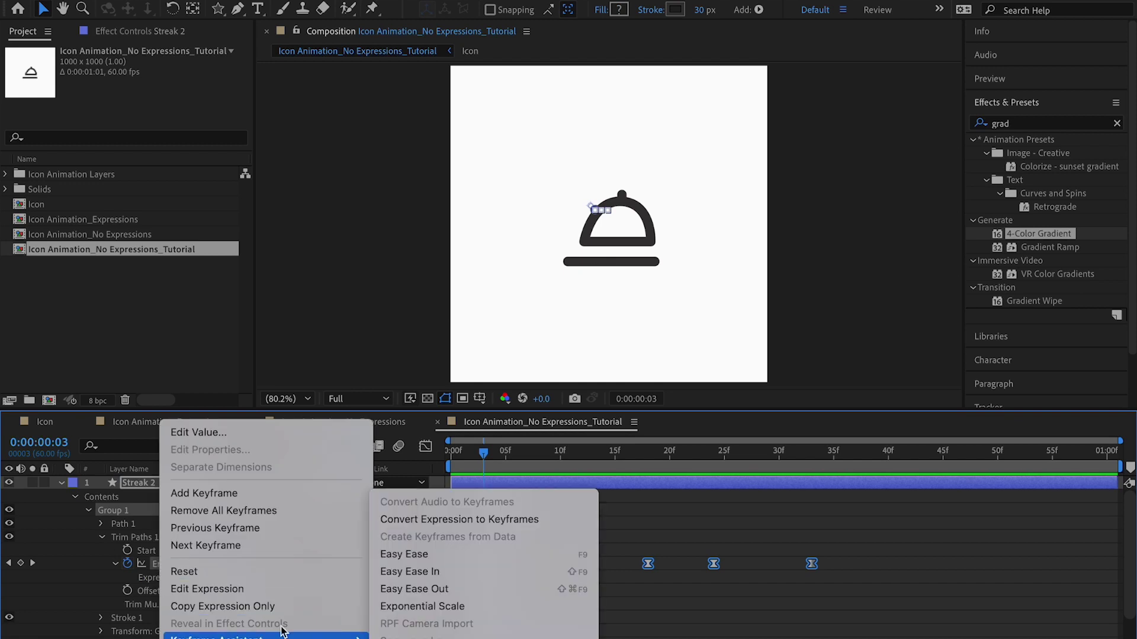
{"action": "left_click", "coordinate": [484, 522]}
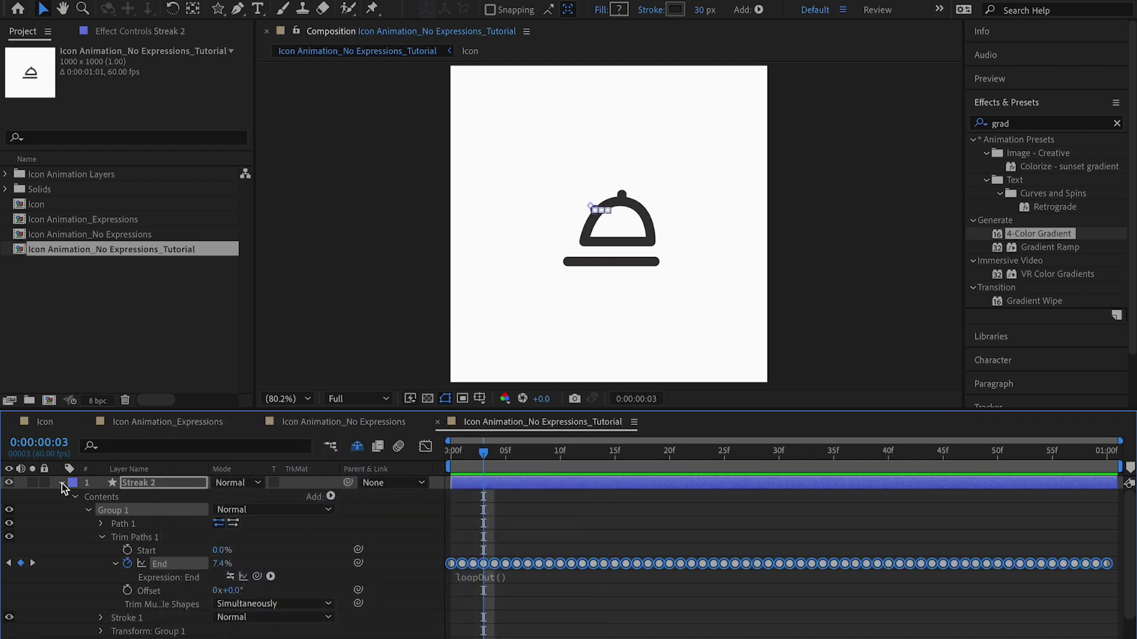
{"action": "left_click", "coordinate": [62, 482]}
Expand Streak 1's Group 1 to Trim Paths 1 and convert the End property's expression to keyframes
{"action": "left_click", "coordinate": [62, 496]}
{"action": "left_click", "coordinate": [74, 523]}
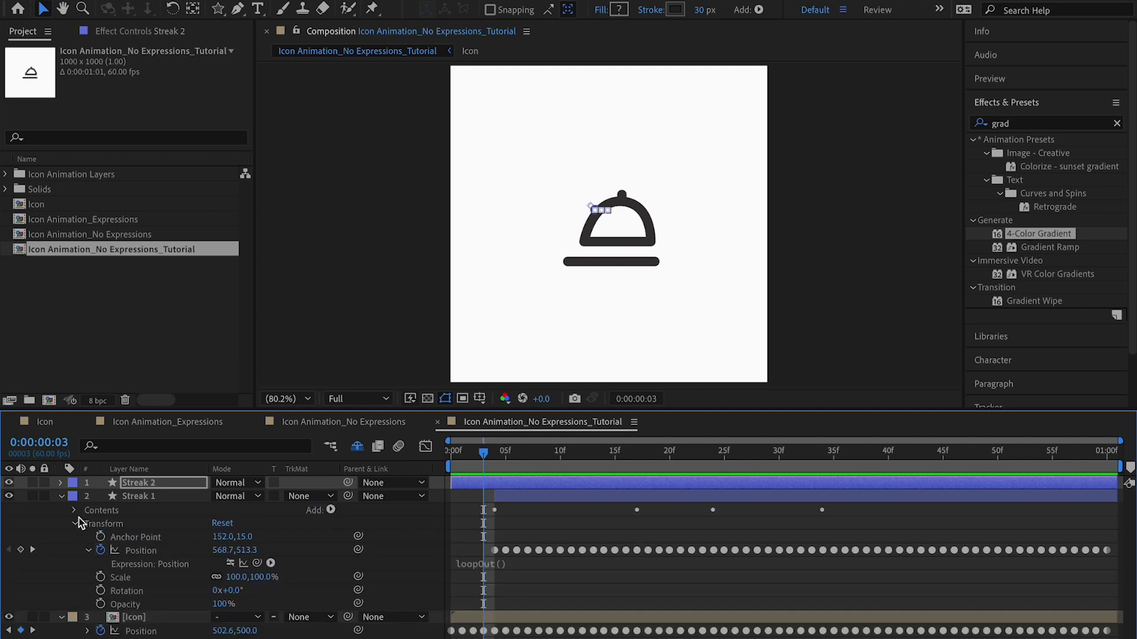
{"action": "left_click", "coordinate": [74, 510]}
{"action": "left_click", "coordinate": [88, 524]}
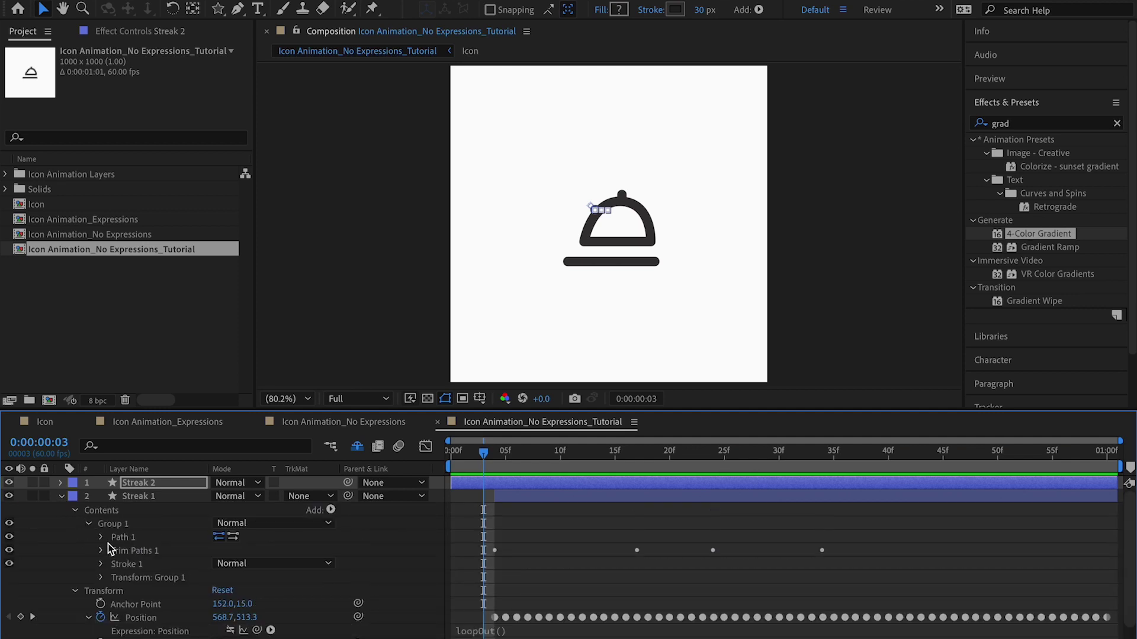
{"action": "left_click", "coordinate": [102, 550]}
{"action": "left_click", "coordinate": [155, 577]}
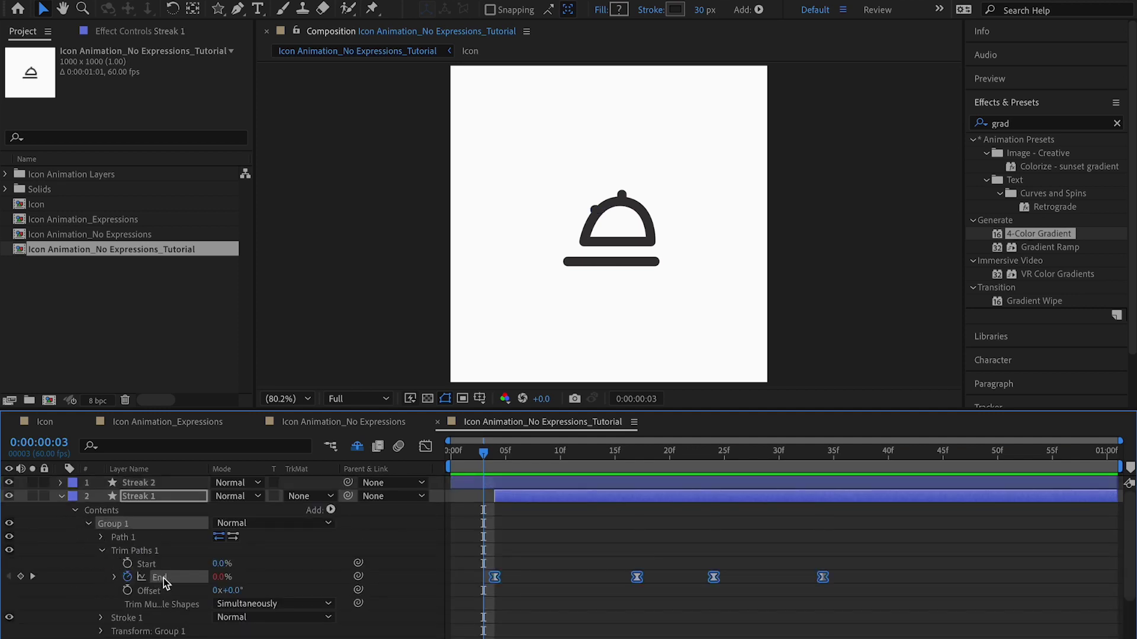
{"action": "right_click", "coordinate": [165, 581]}
{"action": "mouse_move", "coordinate": [225, 636]}
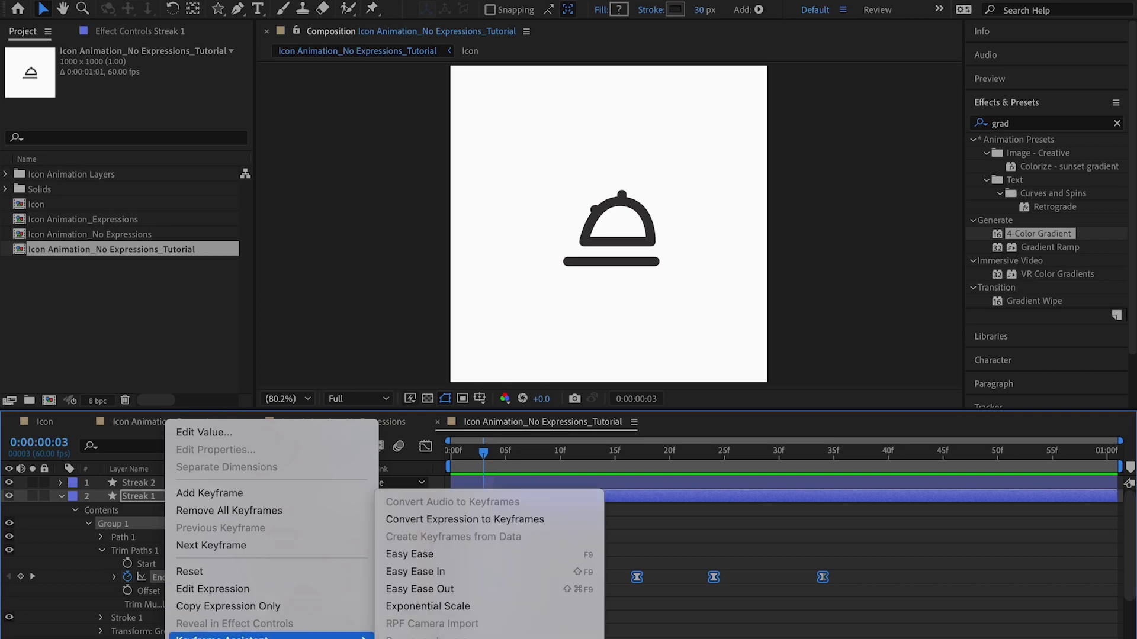
{"action": "left_click", "coordinate": [489, 521]}
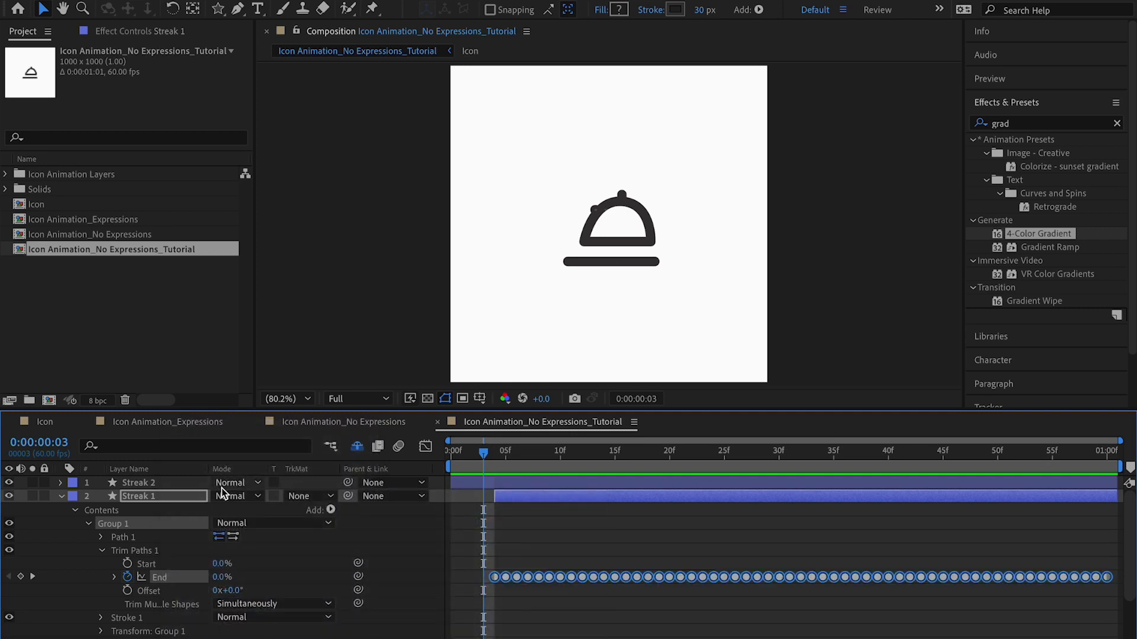
Collapse the properties of all layers in the timeline and deselect them
{"action": "key", "text": "ctrl+a"}
{"action": "key", "text": "u"}
{"action": "left_click", "coordinate": [250, 559]}
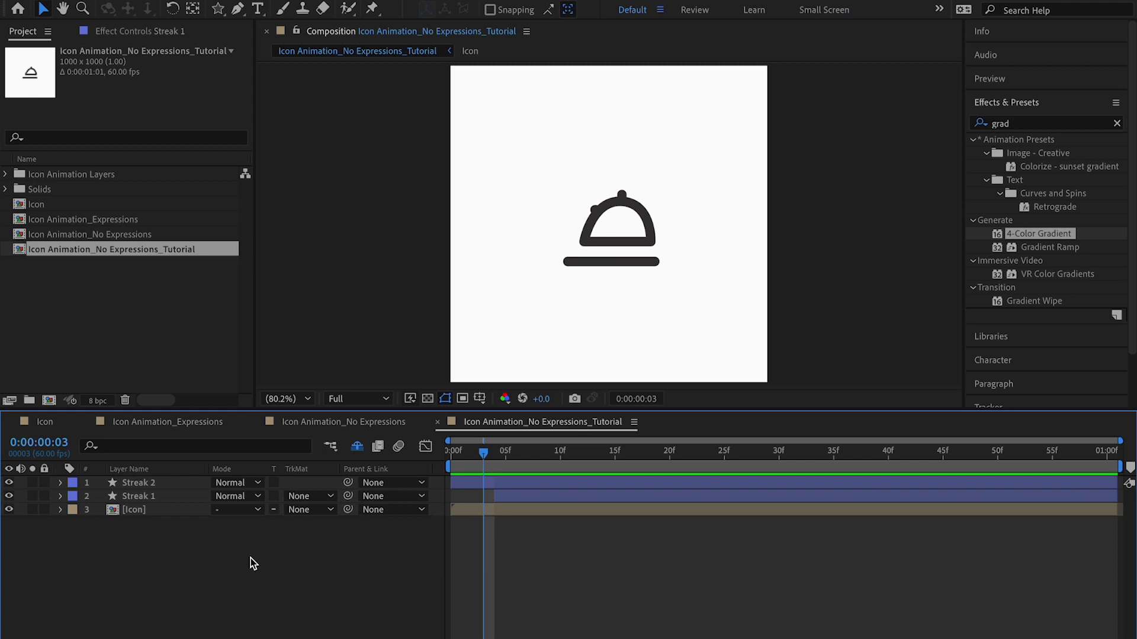
Preview the animation from the first frame with all expressions converted to keyframes
{"action": "left_click_drag", "start_coordinate": [459, 467], "coordinate": [451, 468]}
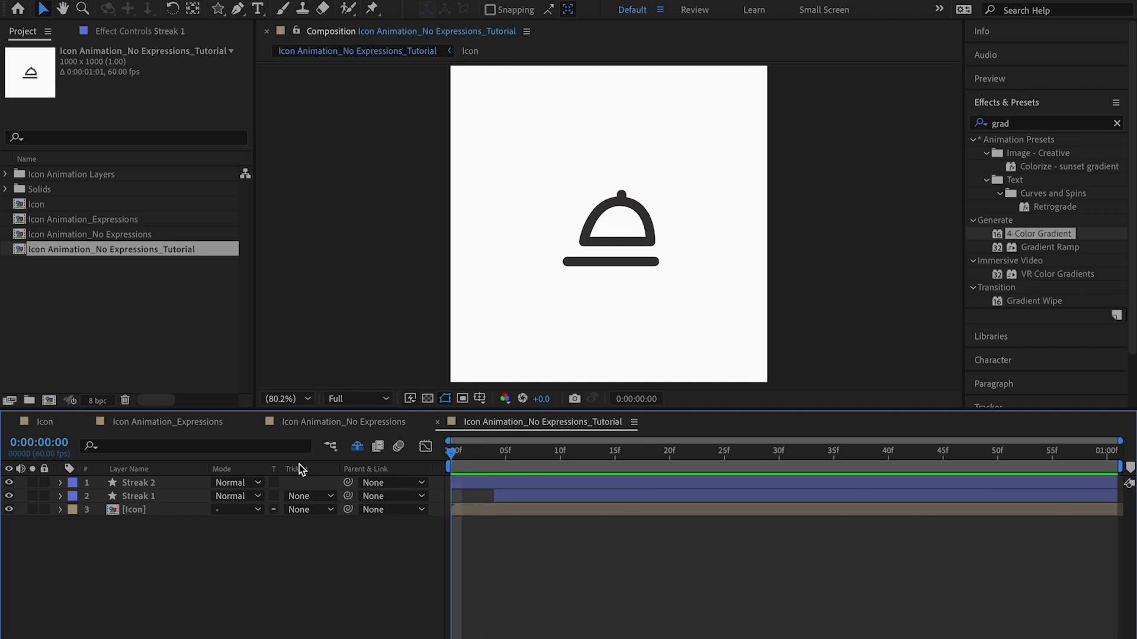
{"action": "key", "text": "space"}
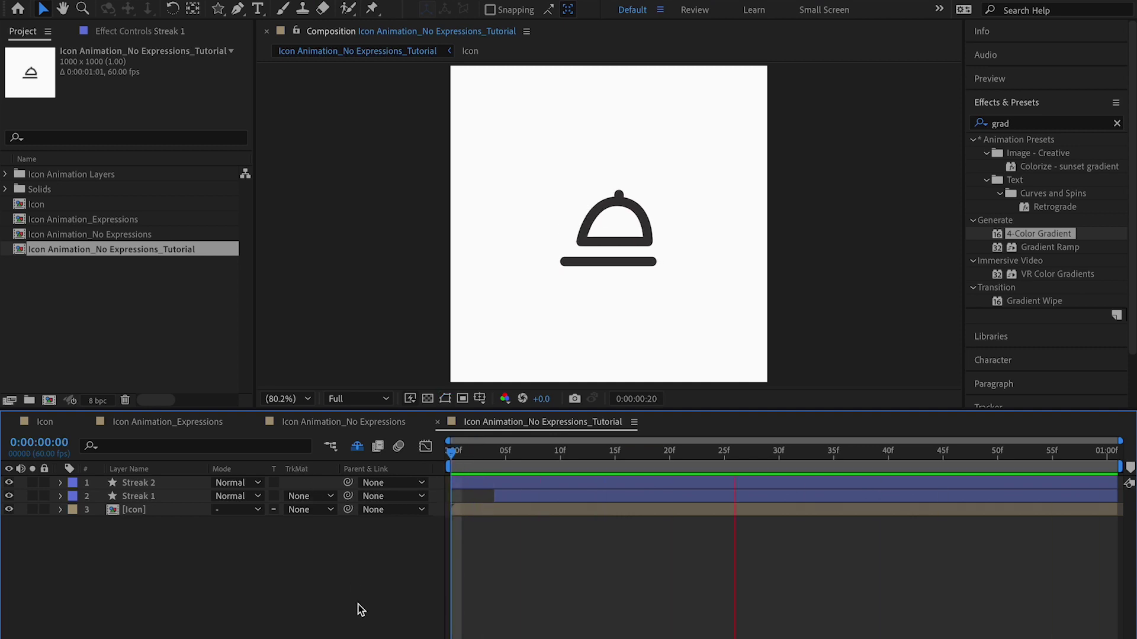
{"action": "key", "text": "space"}
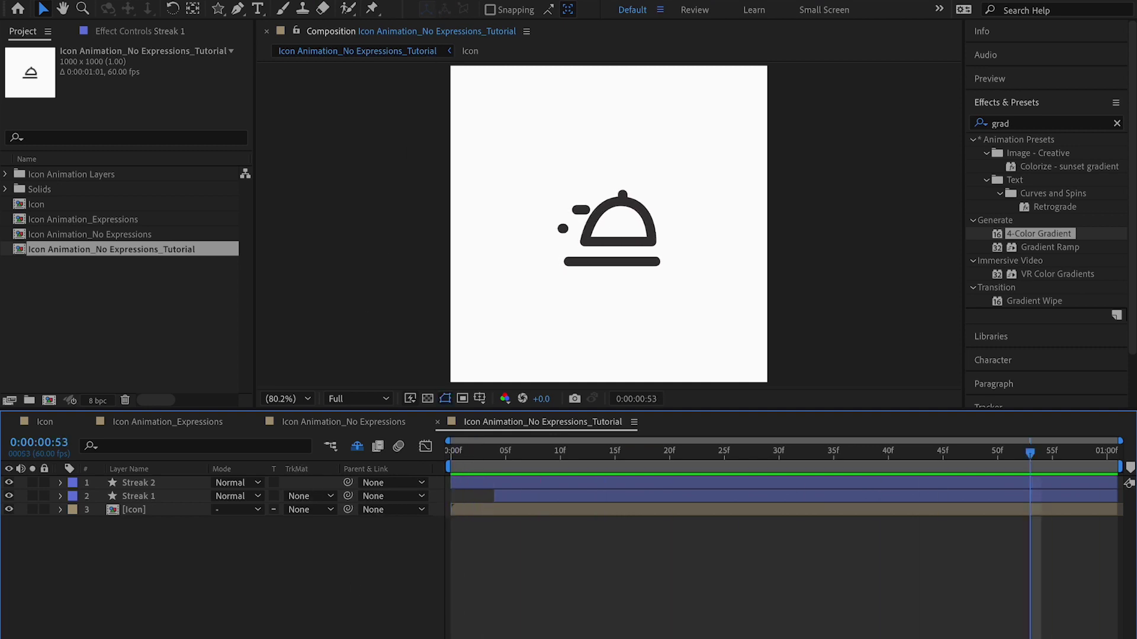
Open the LottieFiles extension and render the Icon Animation_No Expressions_Tutorial composition
{"action": "left_click", "coordinate": [450, 2]}
{"action": "mouse_move", "coordinate": [524, 66]}
{"action": "left_click", "coordinate": [814, 99]}
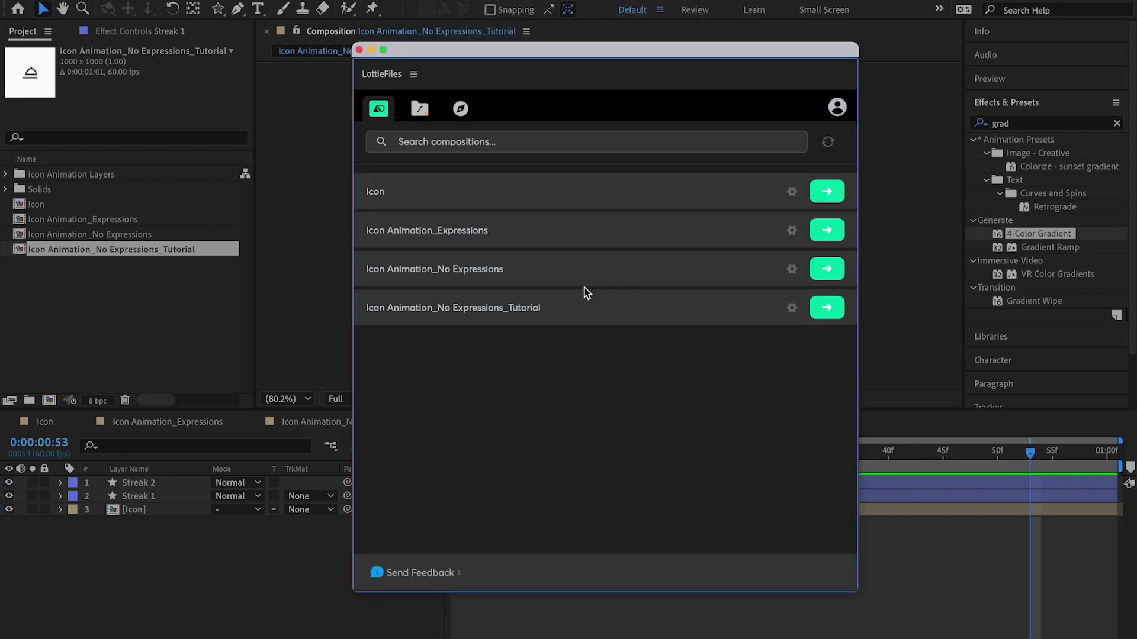
{"action": "left_click_drag", "start_coordinate": [367, 307], "coordinate": [512, 307]}
{"action": "left_click", "coordinate": [823, 302]}
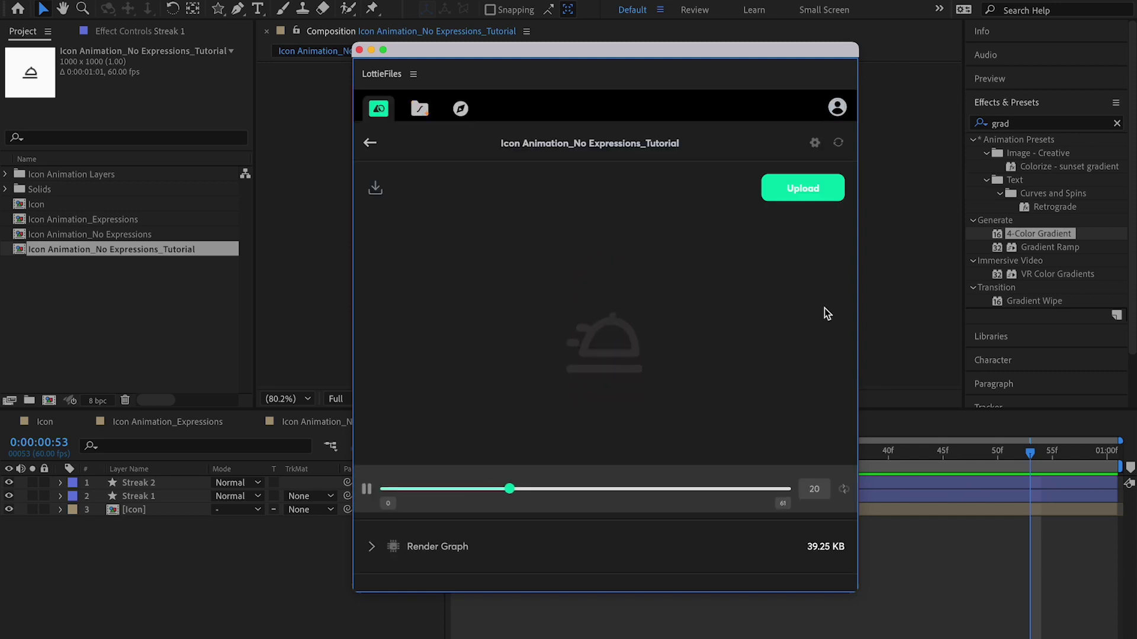
Set the Lottie preview background to white (#FFFFFF) and return to the animation preview
{"action": "scroll", "coordinate": [626, 402], "scroll_direction": "down", "scroll_amount": 3}
{"action": "left_click", "coordinate": [419, 552]}
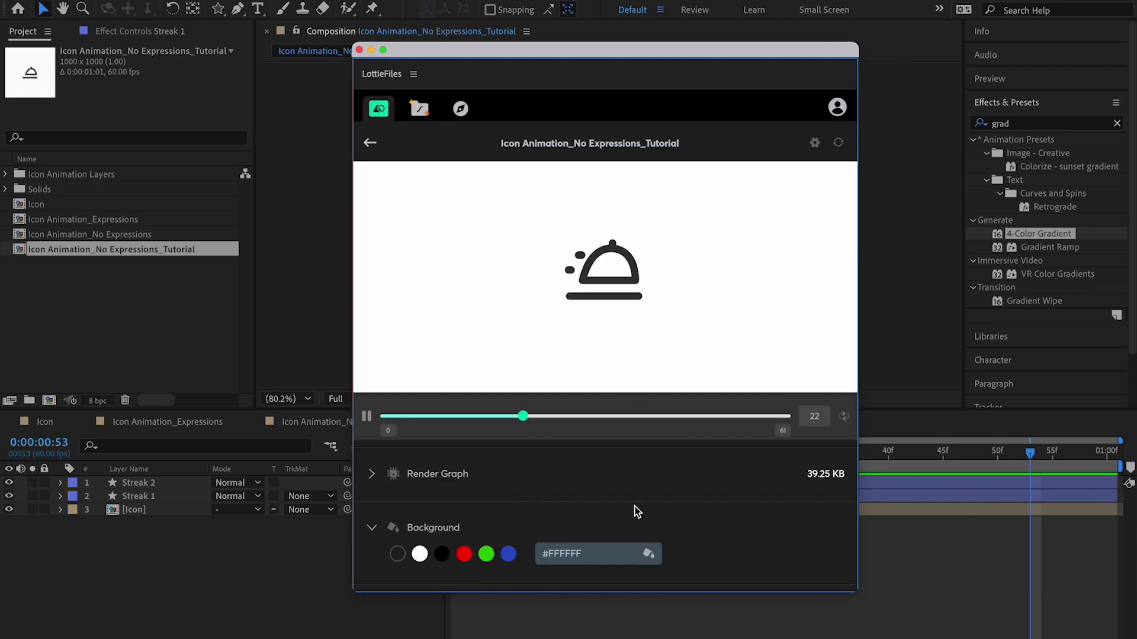
{"action": "scroll", "coordinate": [634, 510], "scroll_direction": "up", "scroll_amount": 3}
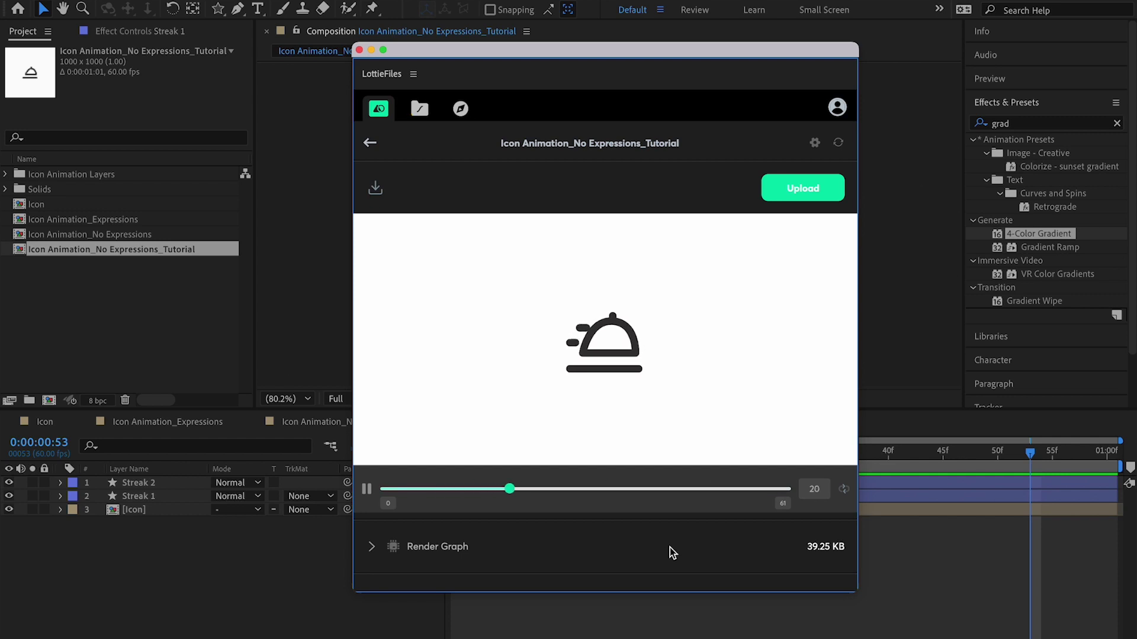